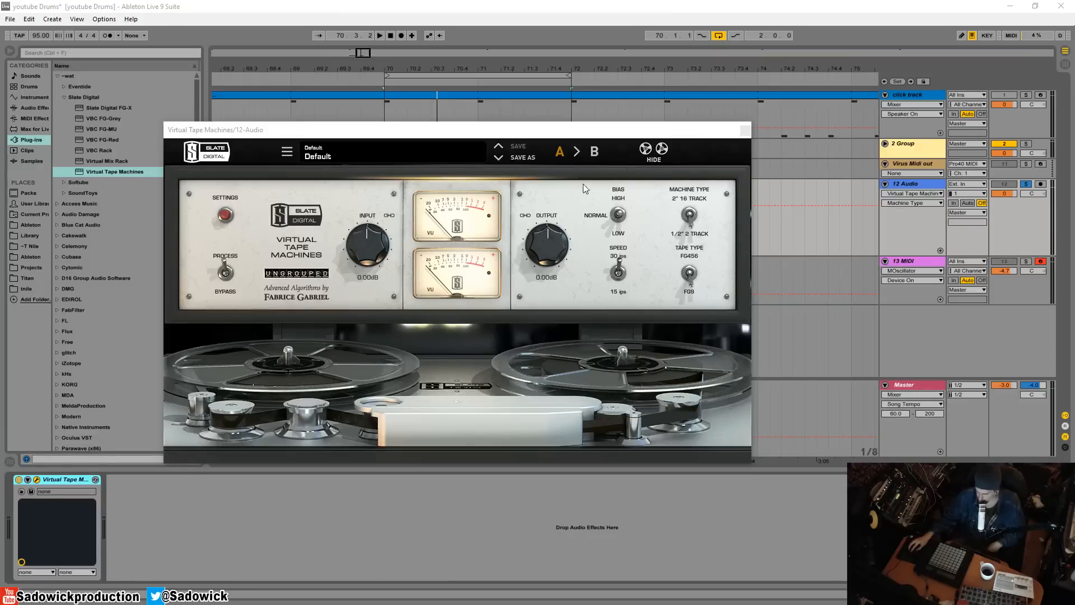
# Reposition the Virtual Tape Machines window over the arrangement and hide its tape reels
pyautogui.moveTo(470, 137); pyautogui.dragTo(469, 237)
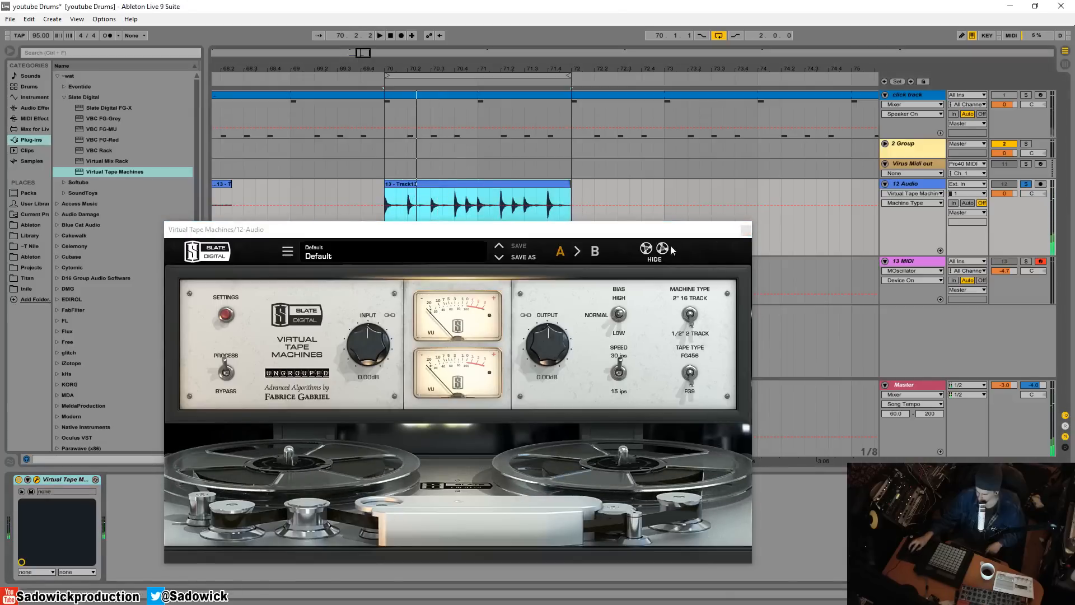
pyautogui.click(655, 255)
pyautogui.moveTo(619, 236); pyautogui.dragTo(554, 166)
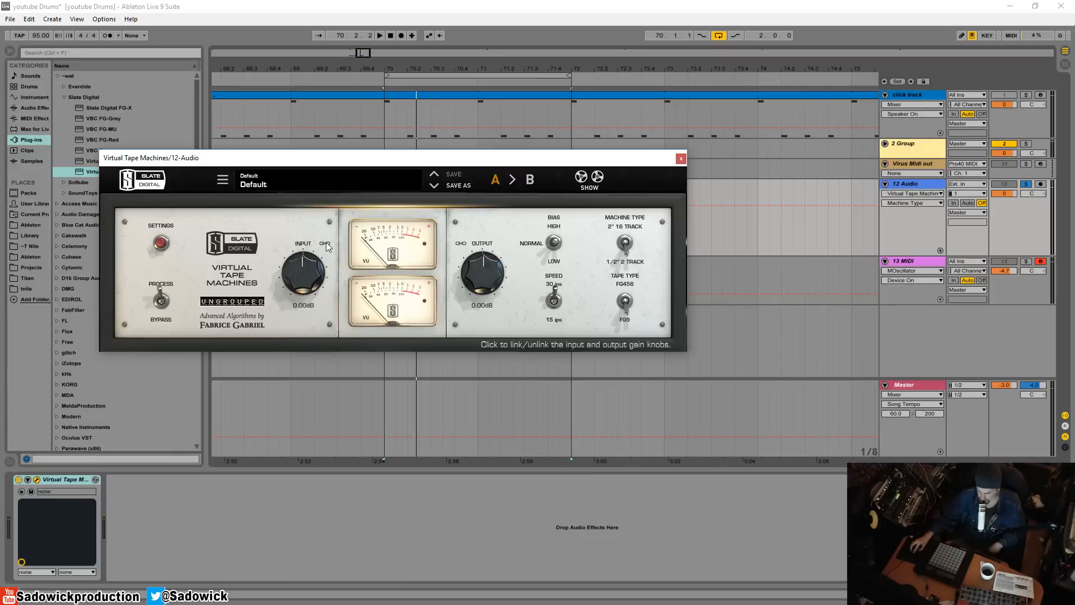
# Try the linked input gain at +7.70 dB and return it to 0 dB
pyautogui.moveTo(296, 280); pyautogui.dragTo(308, 258)
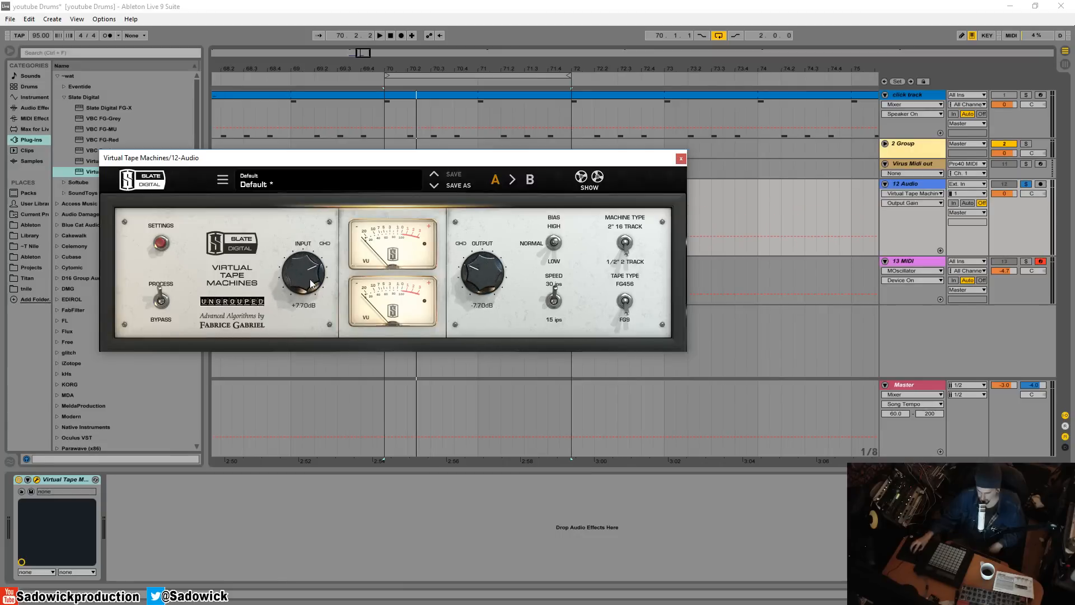
pyautogui.moveTo(308, 278); pyautogui.dragTo(311, 314)
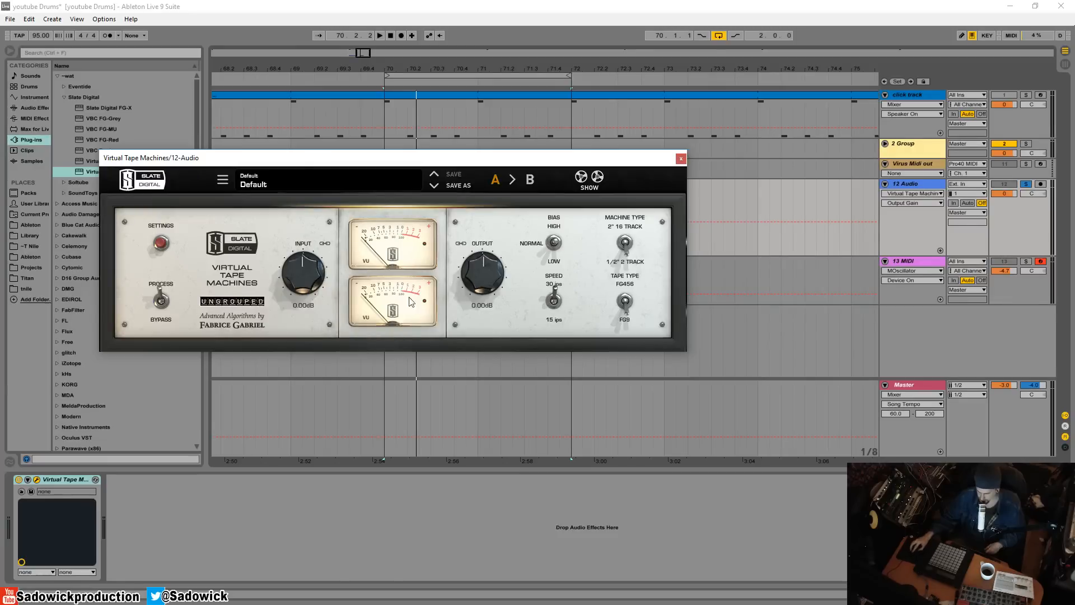
# Play the drum loop on 12 Audio while raising the unlinked input gain to about +10.4 dB, and stop playback
pyautogui.moveTo(390, 152); pyautogui.dragTo(430, 260)
pyautogui.click(415, 184)
pyautogui.press('space')
pyautogui.moveTo(352, 370)
pyautogui.mouseDown()
pyautogui.moveTo(360, 325)
pyautogui.moveTo(348, 365)
pyautogui.mouseUp()
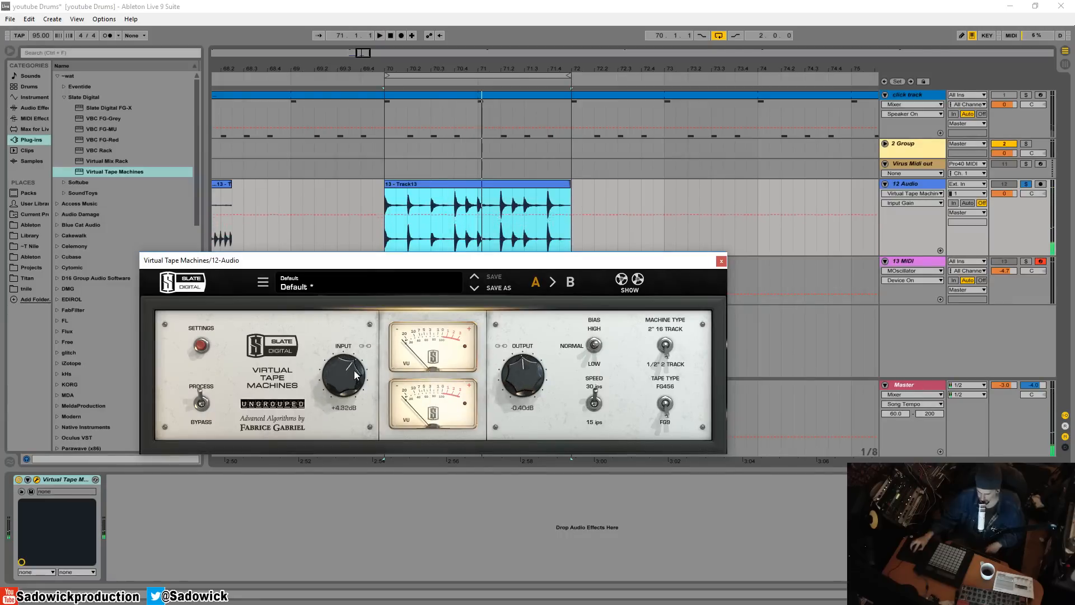
pyautogui.moveTo(355, 392); pyautogui.dragTo(355, 348)
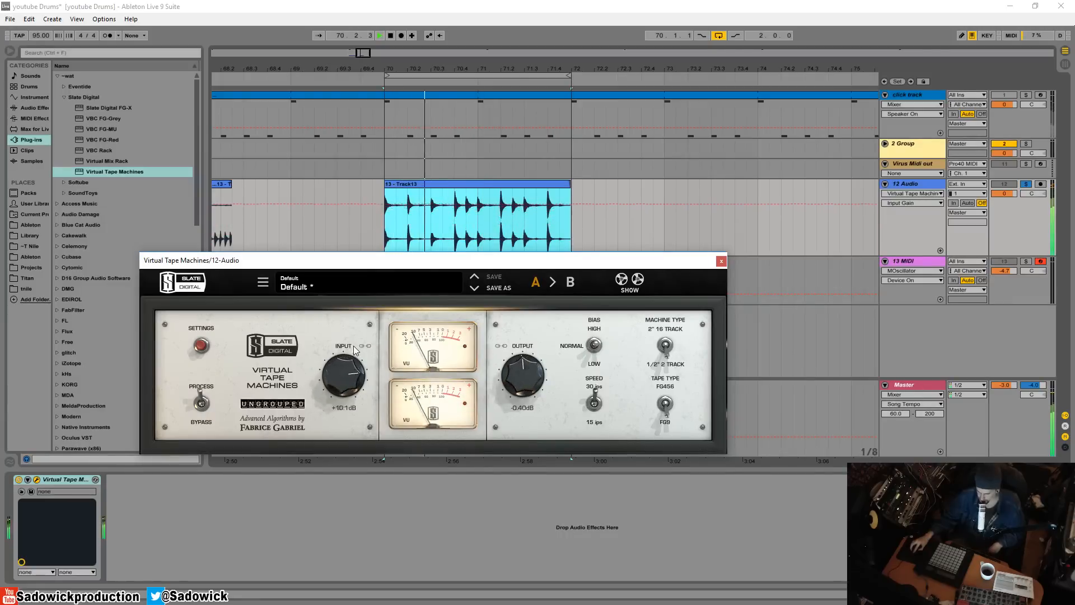
pyautogui.press('space')
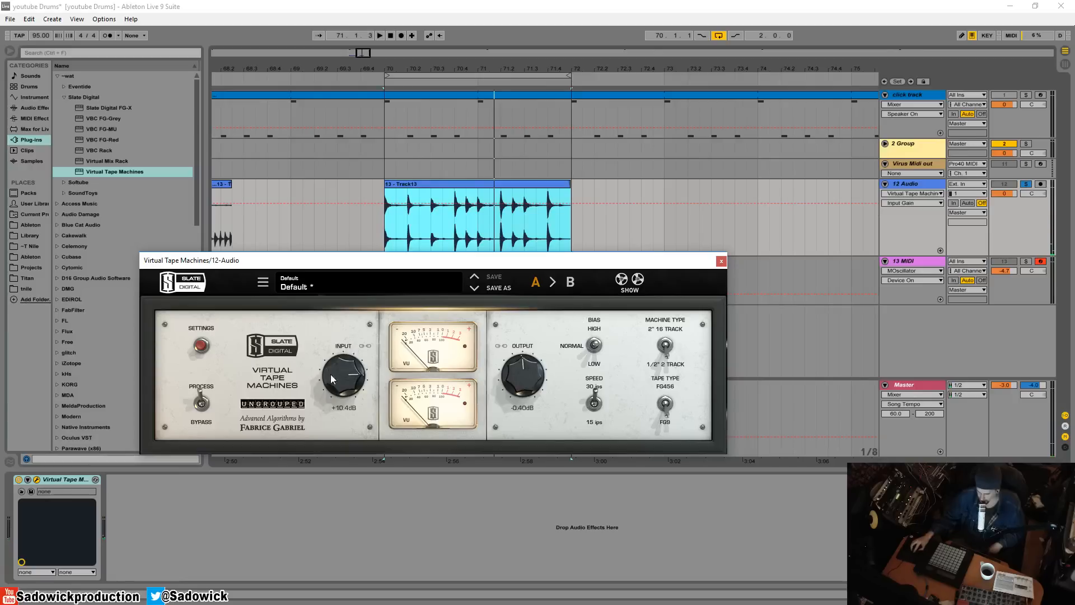
# Relink the input and output gain knobs and reset both to 0 dB
pyautogui.click(365, 348)
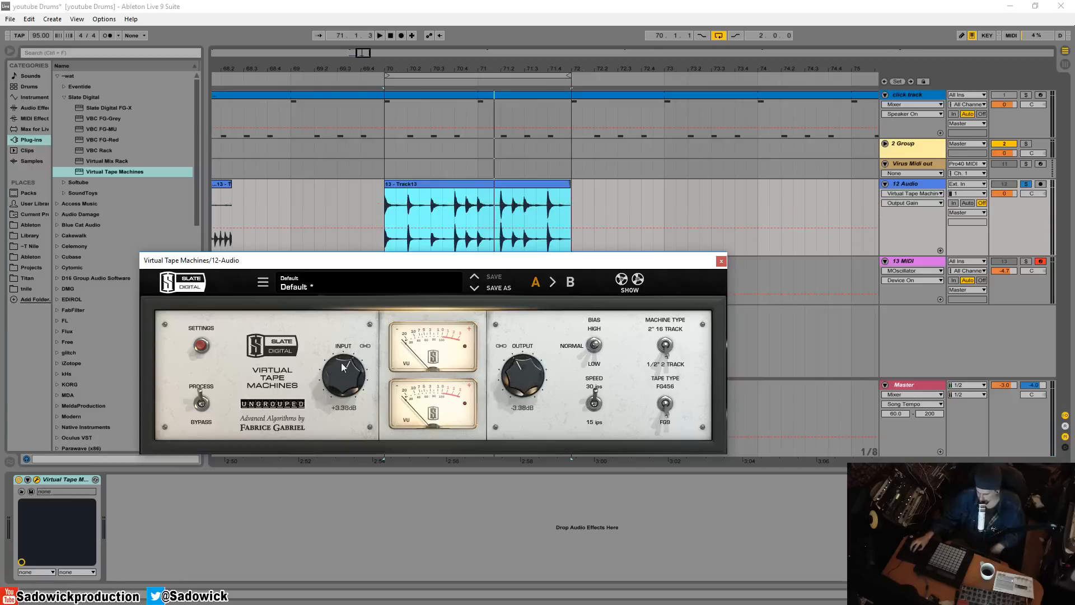
pyautogui.doubleClick(338, 382)
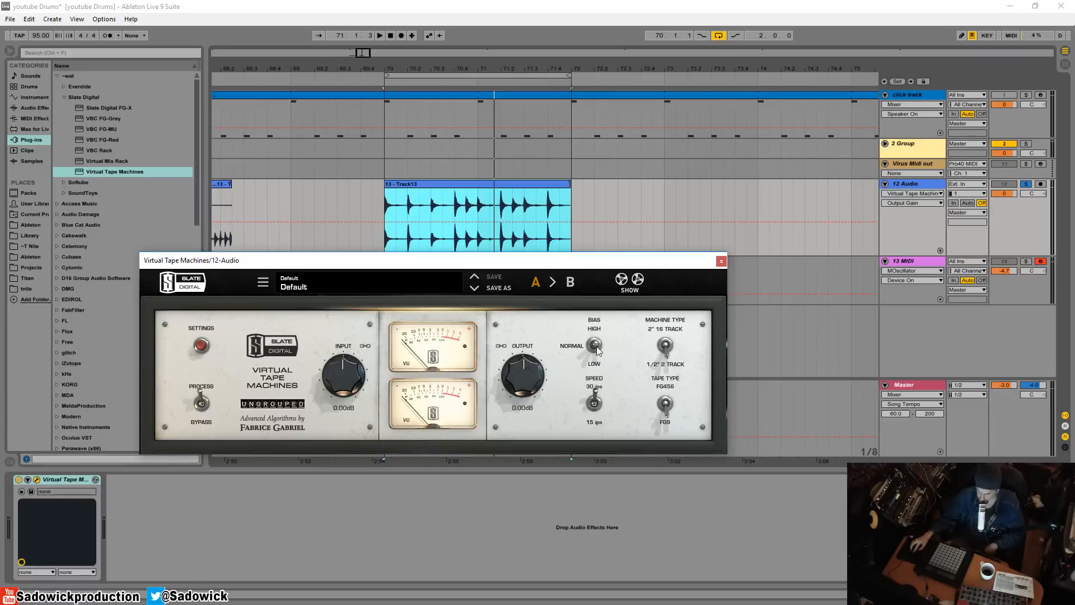
# Try the bias switch, raise the linked input gain to +2.30 dB, and leave the bias at normal
pyautogui.moveTo(595, 346); pyautogui.dragTo(596, 367)
pyautogui.moveTo(340, 395); pyautogui.dragTo(341, 383)
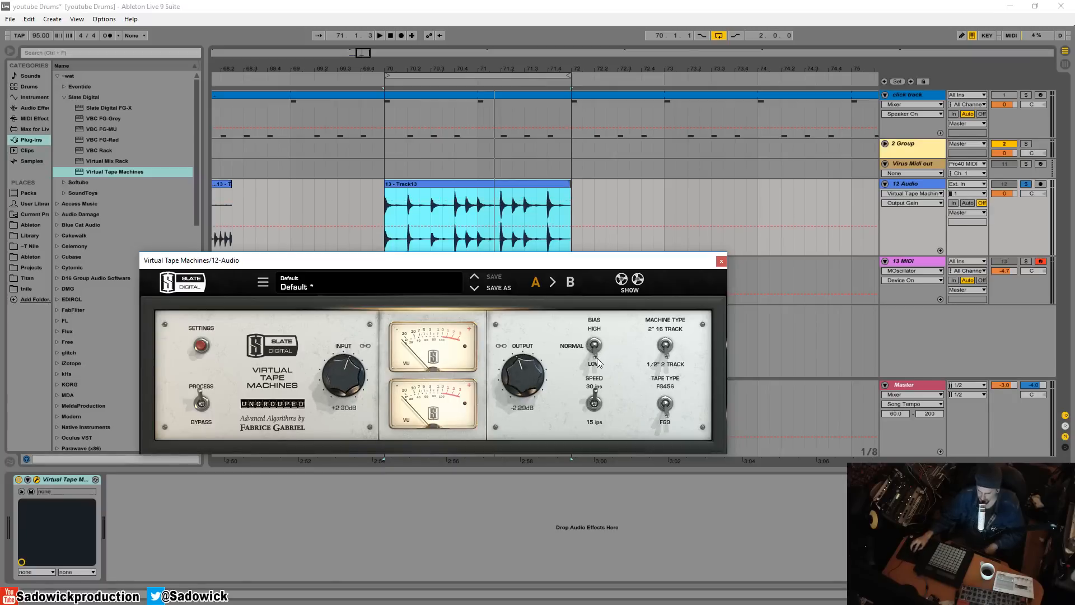
pyautogui.moveTo(597, 357); pyautogui.dragTo(606, 343)
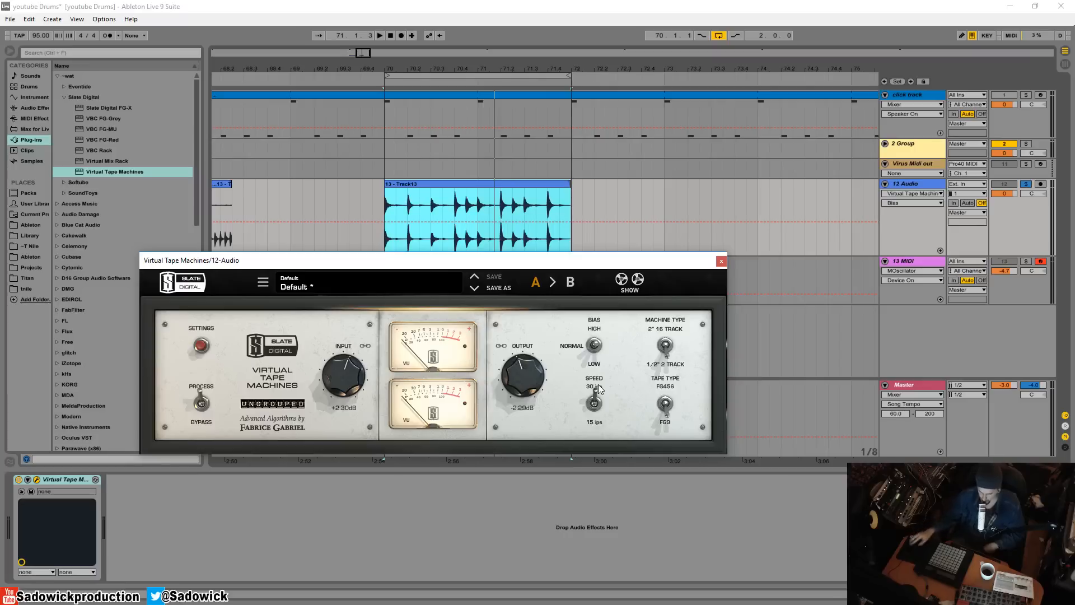
# Unsolo the 12 Audio track and compare tape speeds 15 ips and 30 ips on the visible reels during playback
pyautogui.click(629, 283)
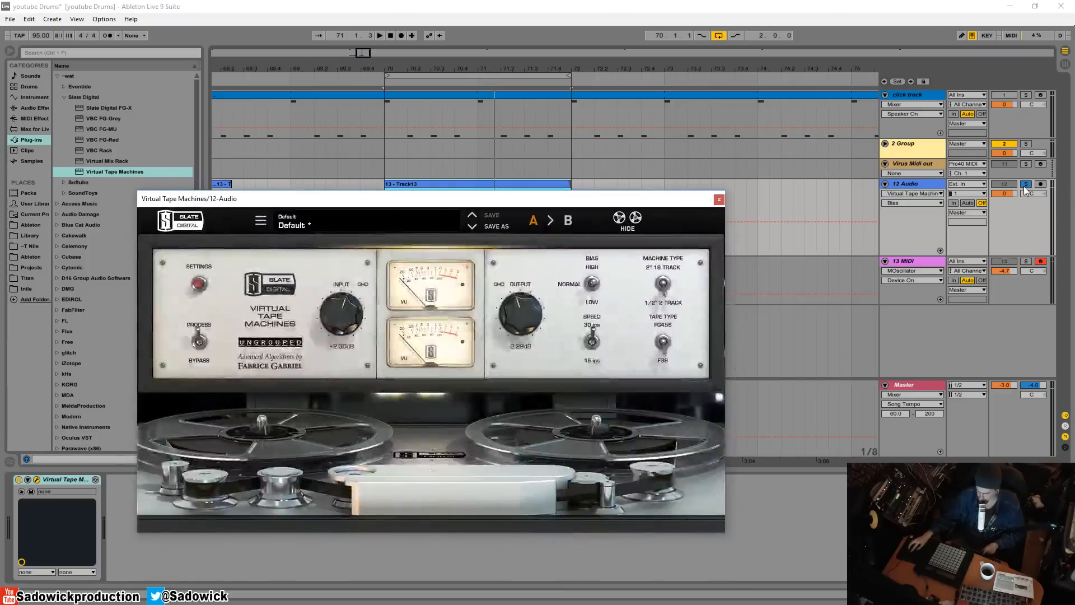
pyautogui.click(1025, 186)
pyautogui.press('space')
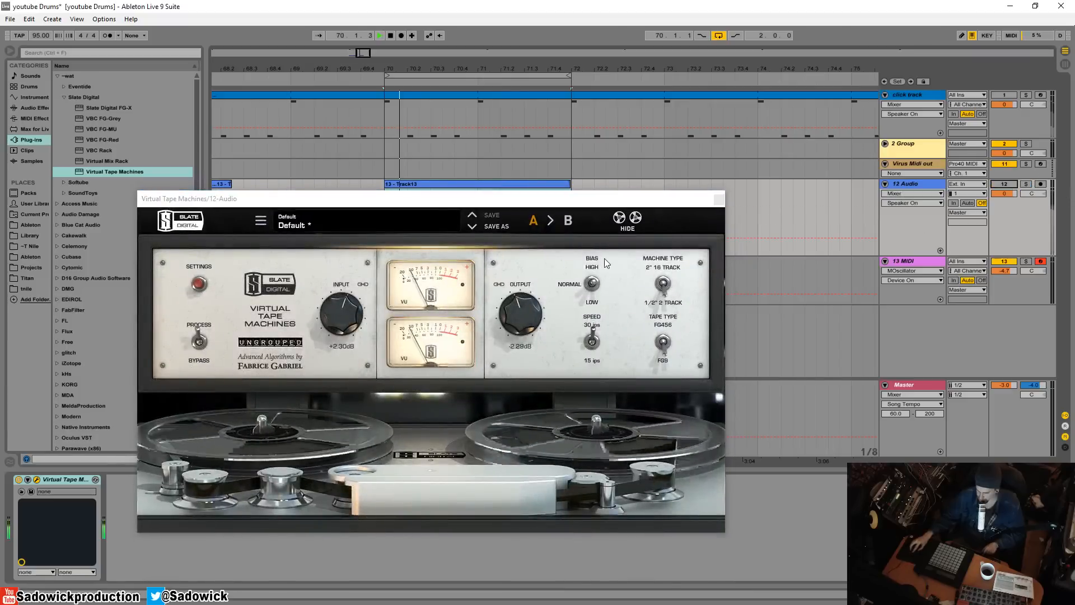
pyautogui.click(592, 342)
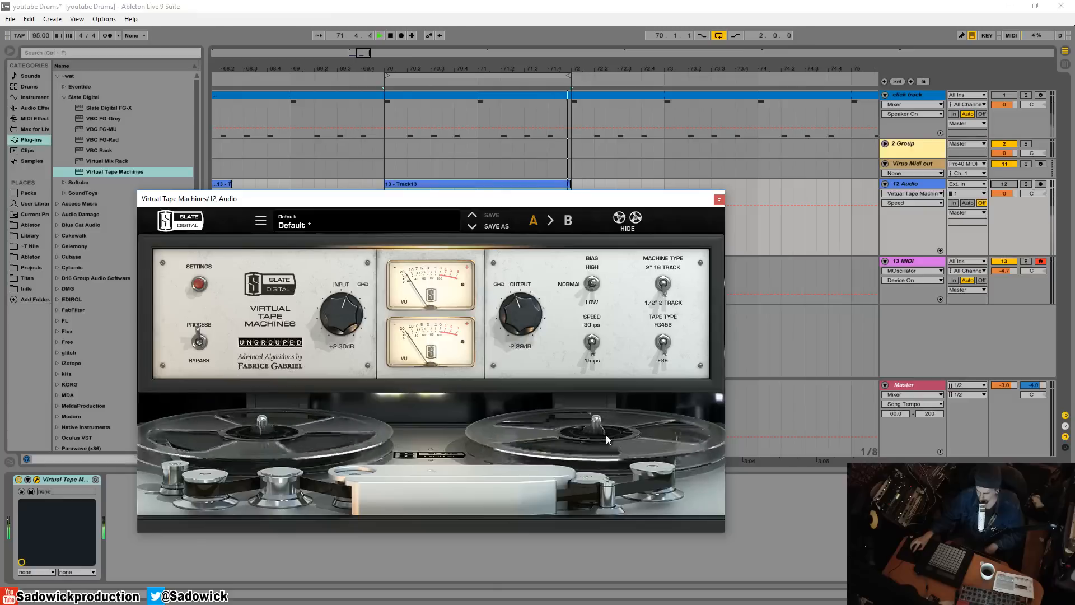
pyautogui.click(593, 343)
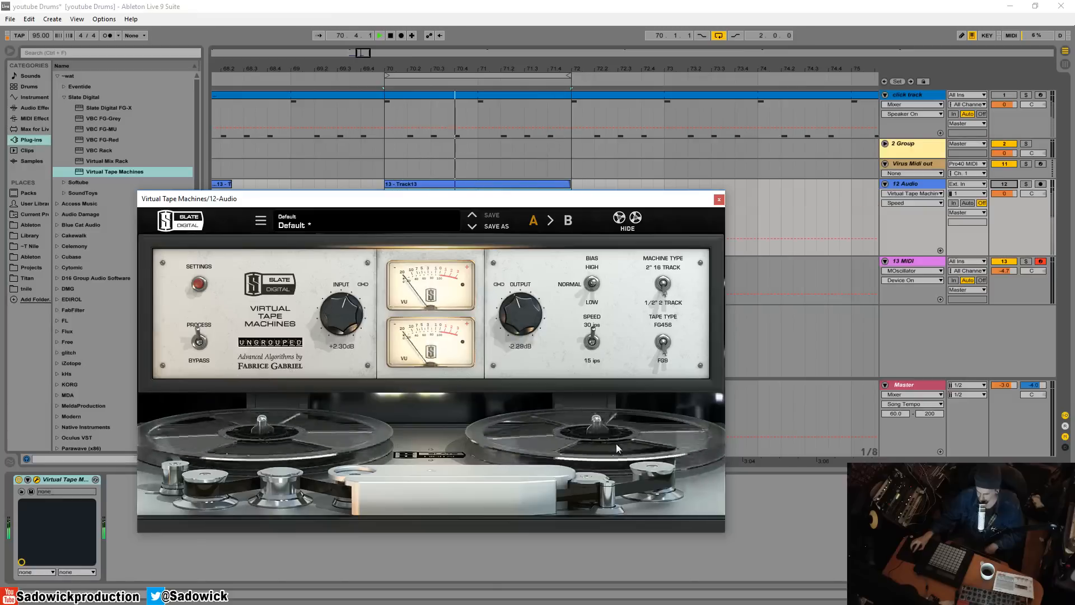
pyautogui.click(624, 220)
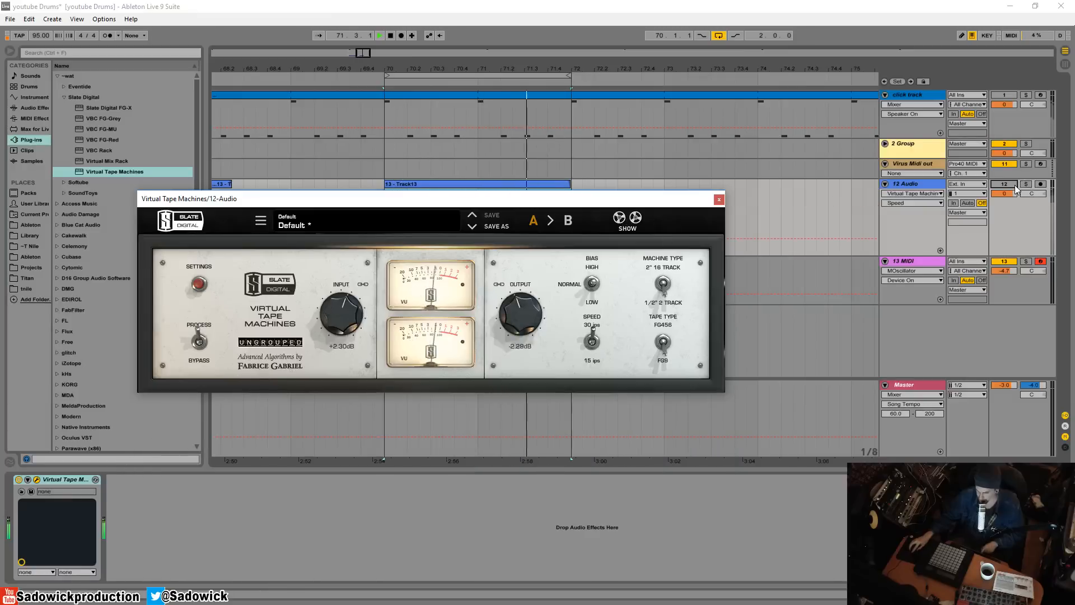
# Compare the 2" 16 Track and 1/2" 2 Track machine types in Virtual Tape Machines
pyautogui.moveTo(597, 200); pyautogui.dragTo(594, 179)
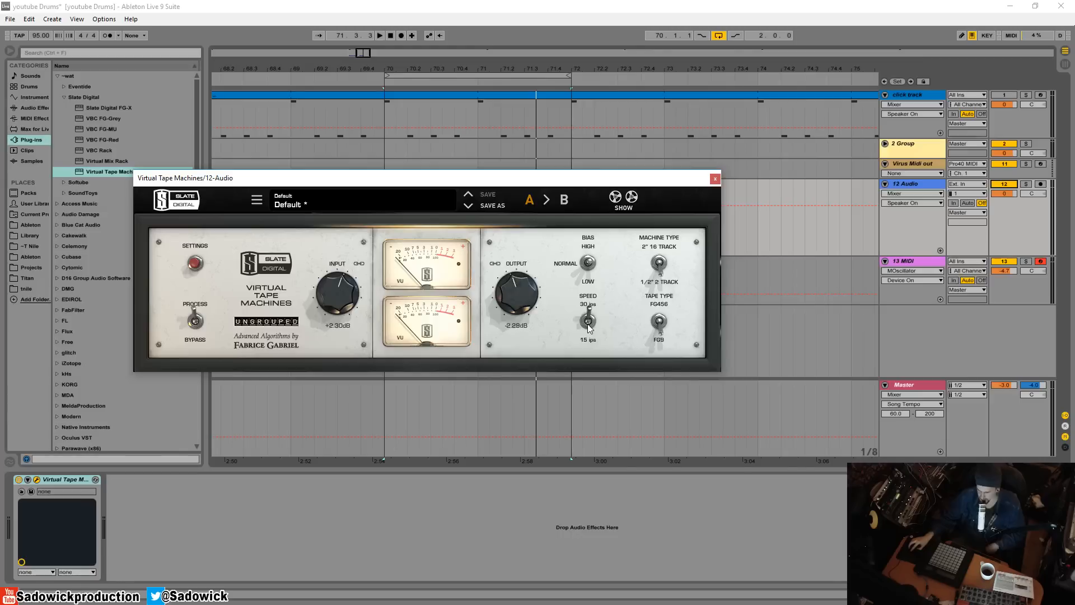
pyautogui.click(660, 271)
pyautogui.moveTo(667, 283); pyautogui.dragTo(658, 256)
pyautogui.click(662, 264)
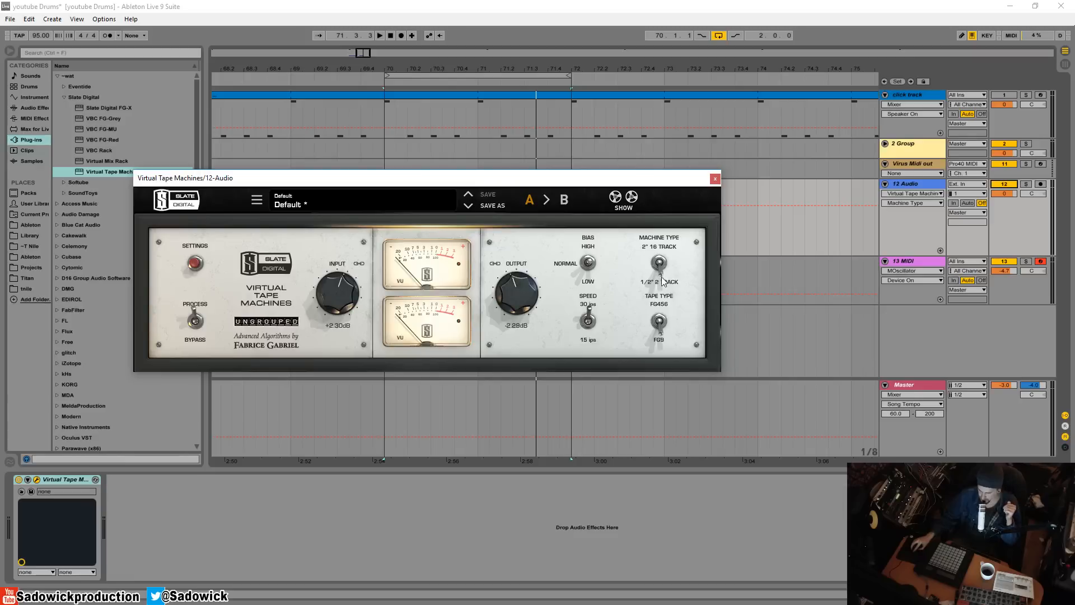
# Try the linked input gain at +7.16 dB and +4.46 dB while toggling the machine type
pyautogui.moveTo(338, 300); pyautogui.dragTo(337, 282)
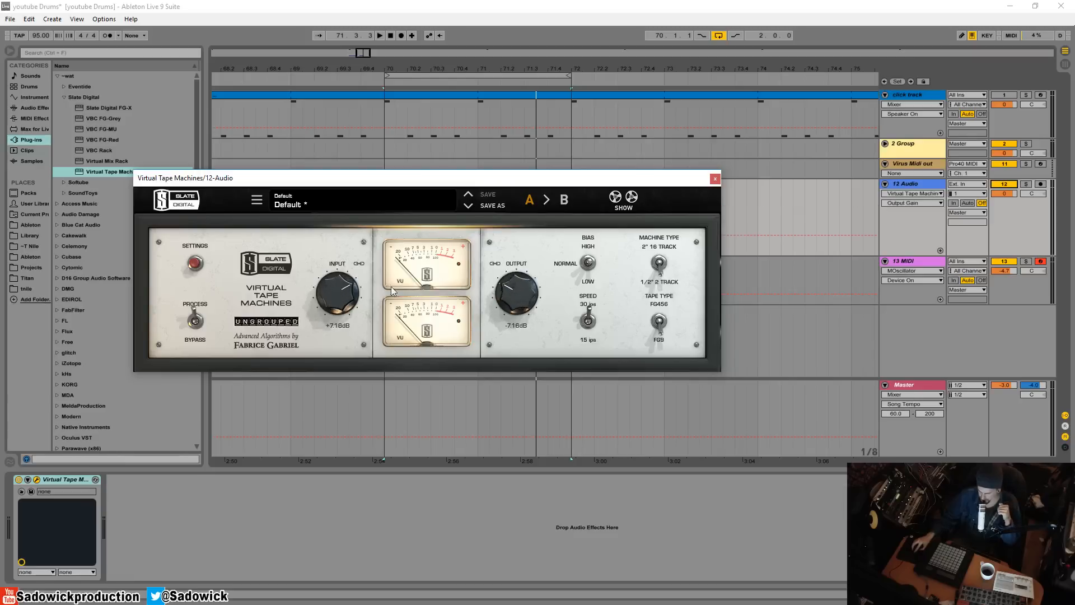
pyautogui.click(659, 253)
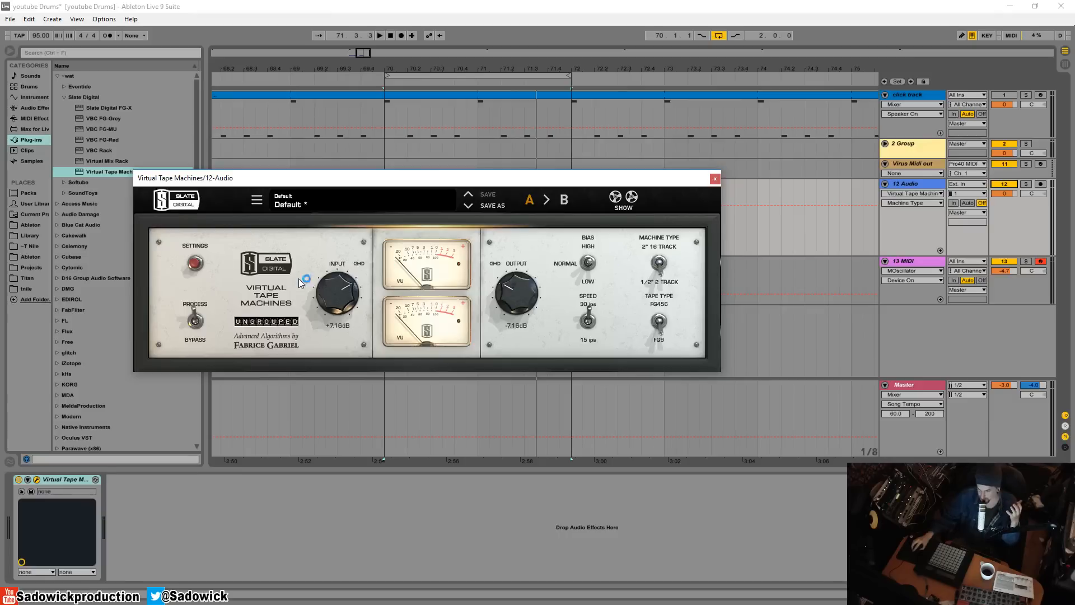
pyautogui.moveTo(322, 287); pyautogui.dragTo(362, 299)
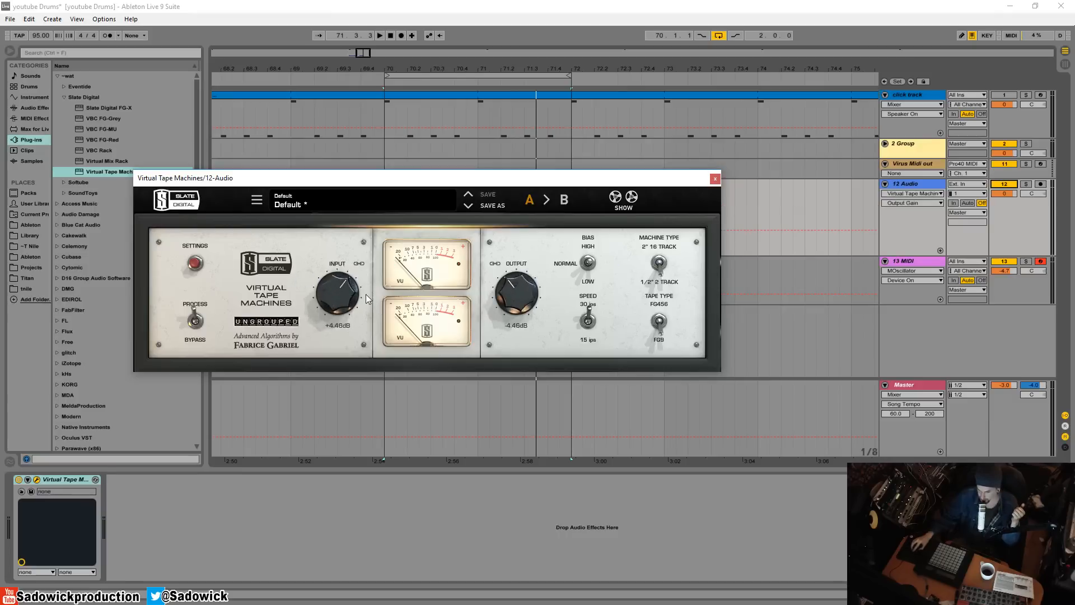
pyautogui.click(660, 276)
# Switch the tape type between FG456 and FG9 to compare the two tape formulations
pyautogui.click(659, 330)
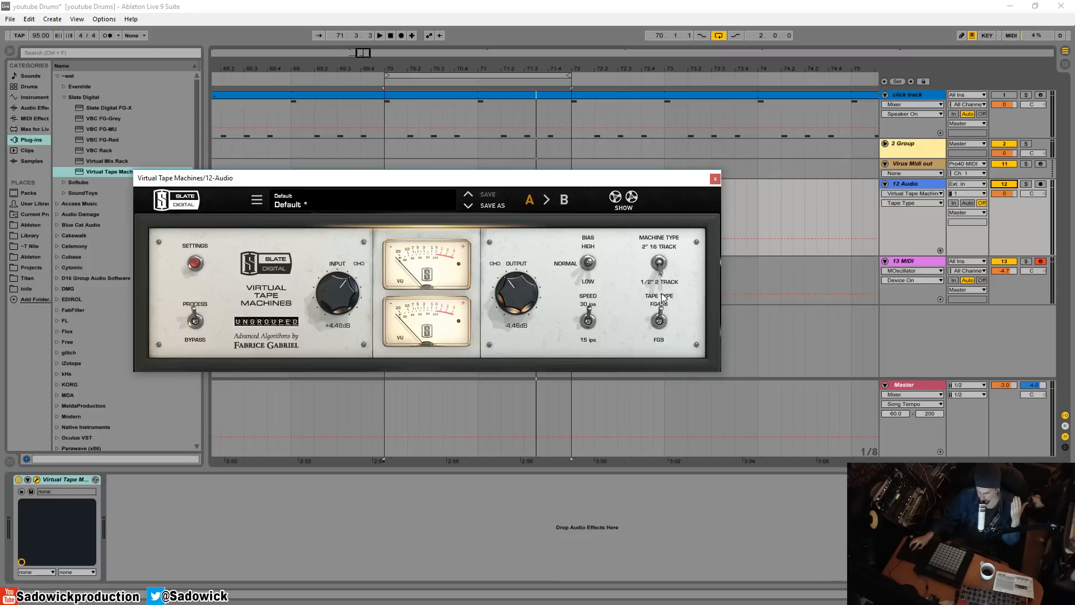
pyautogui.click(661, 321)
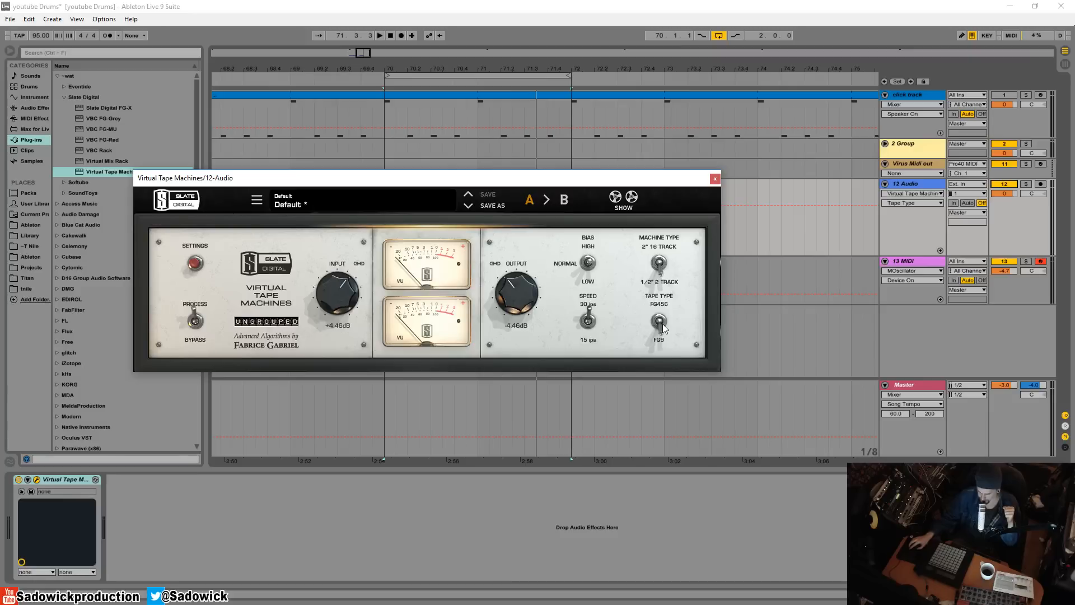
pyautogui.click(663, 325)
pyautogui.click(664, 327)
# Set the tape speed to 15 ips and the linked input gain to about +0.7 dB, ending with tape type FG9
pyautogui.click(597, 317)
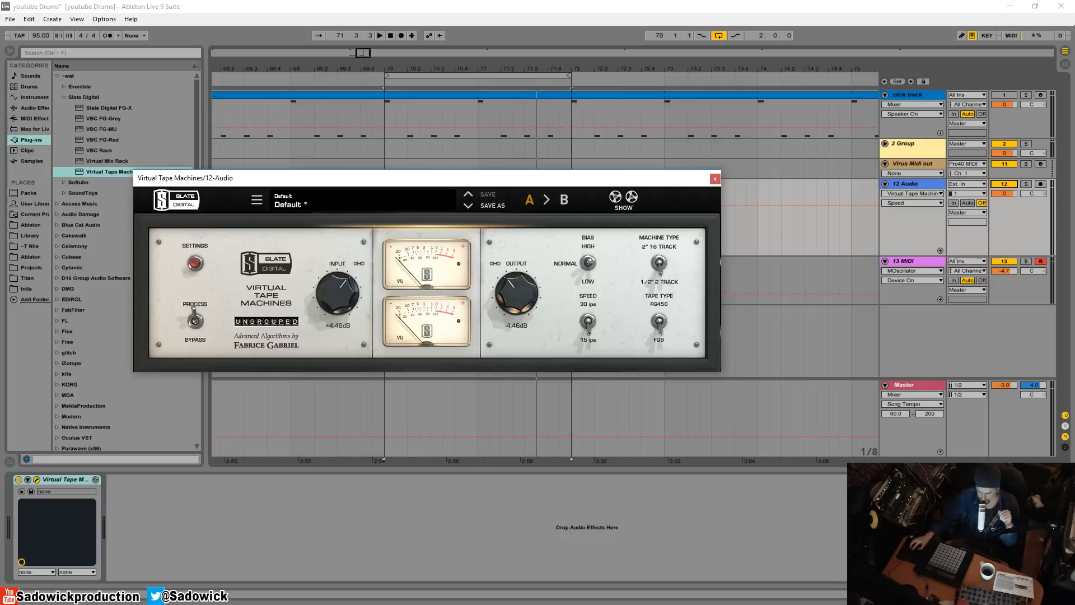
pyautogui.click(663, 331)
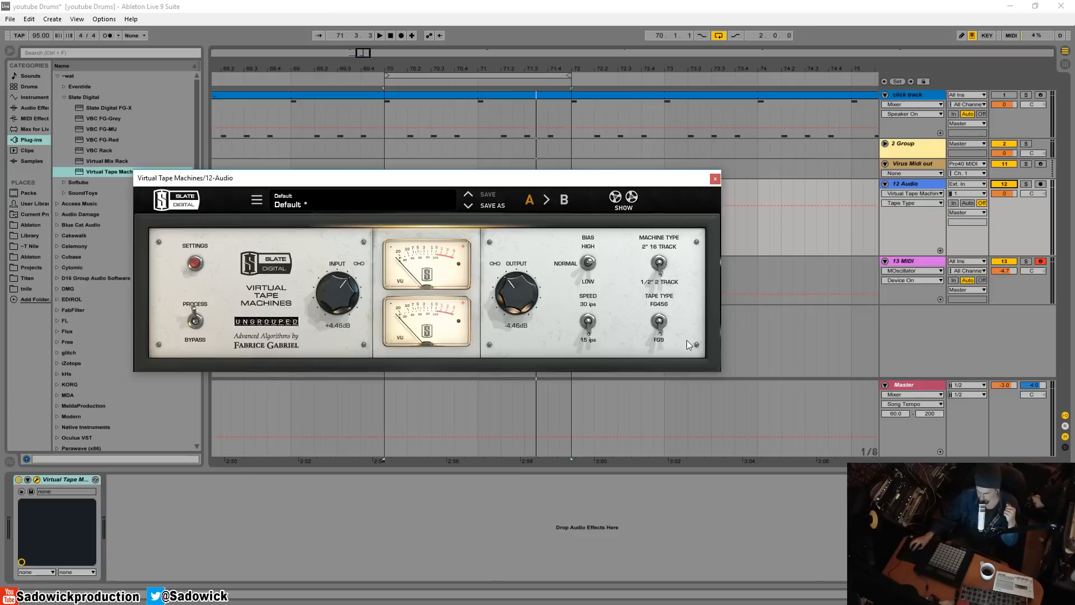
pyautogui.moveTo(523, 305); pyautogui.dragTo(524, 290)
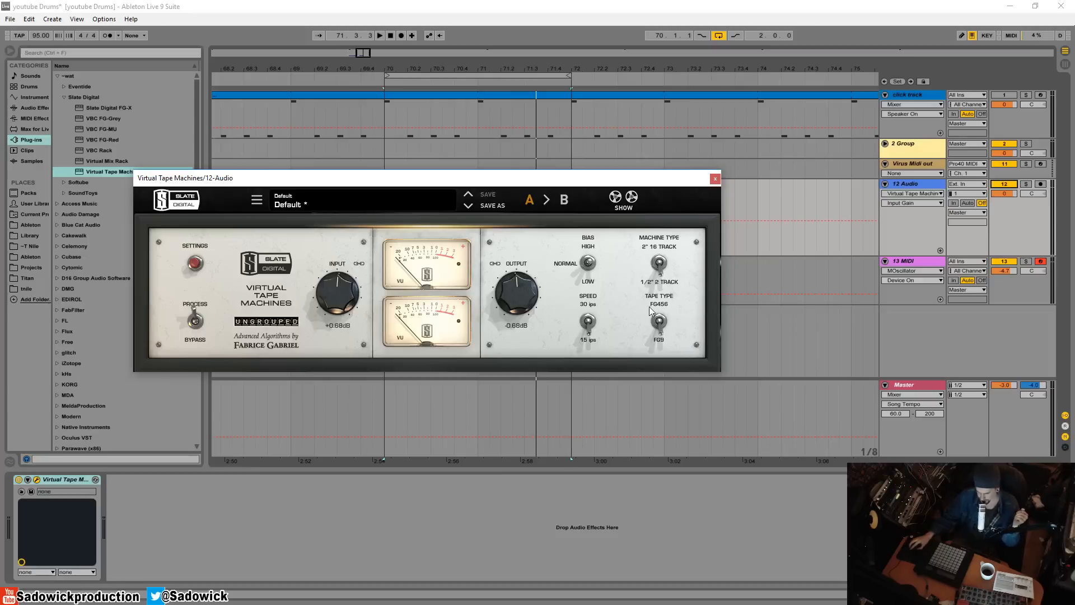
pyautogui.click(661, 333)
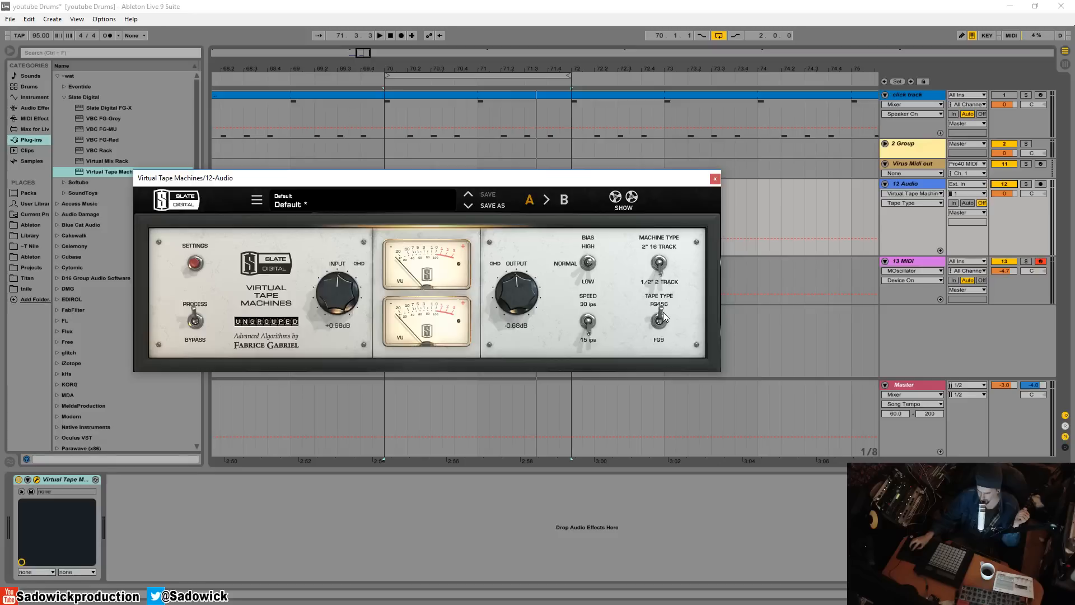
pyautogui.click(660, 320)
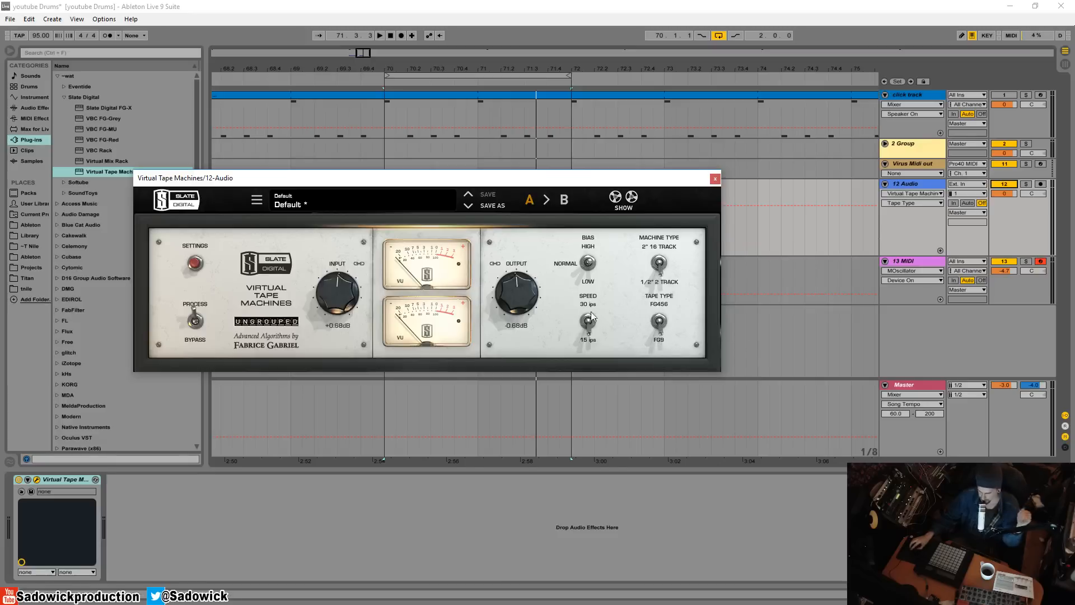
# Check the plugin's settings view briefly, and switch processing to bypass and back to process
pyautogui.click(194, 263)
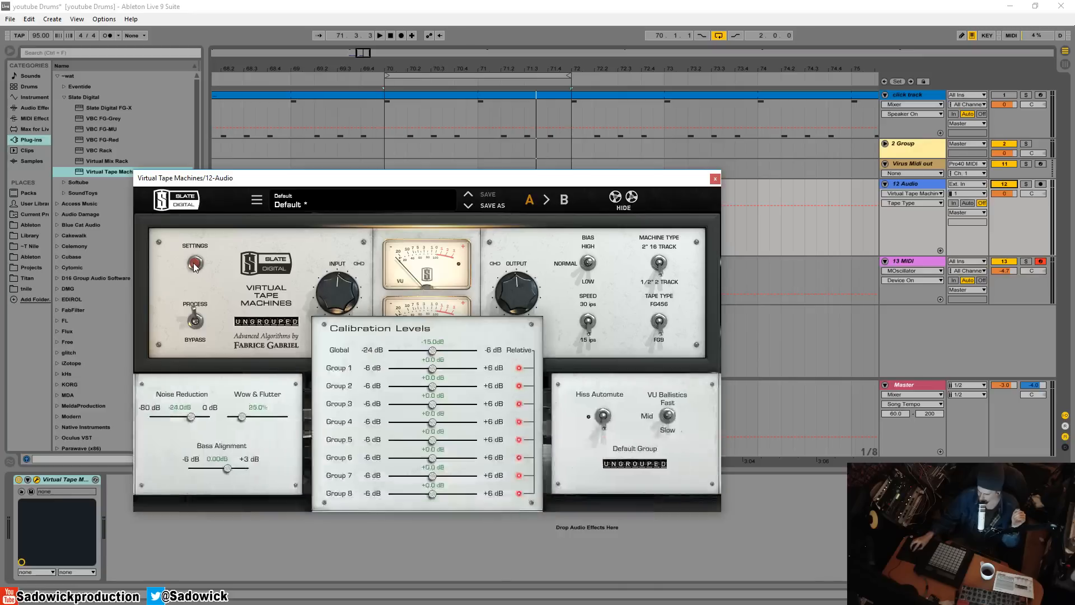
pyautogui.click(194, 321)
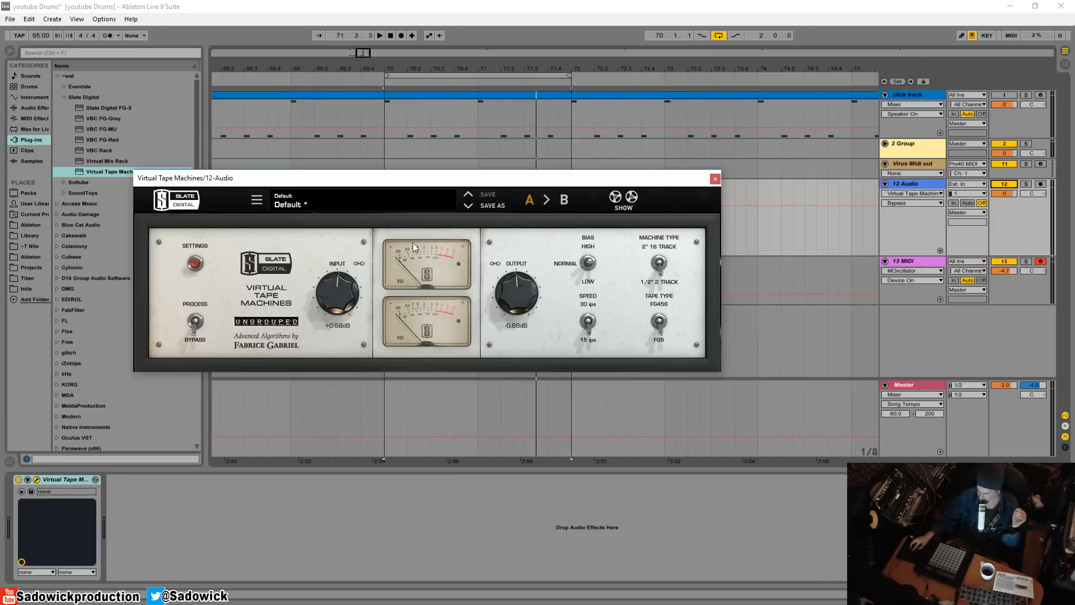
pyautogui.click(195, 323)
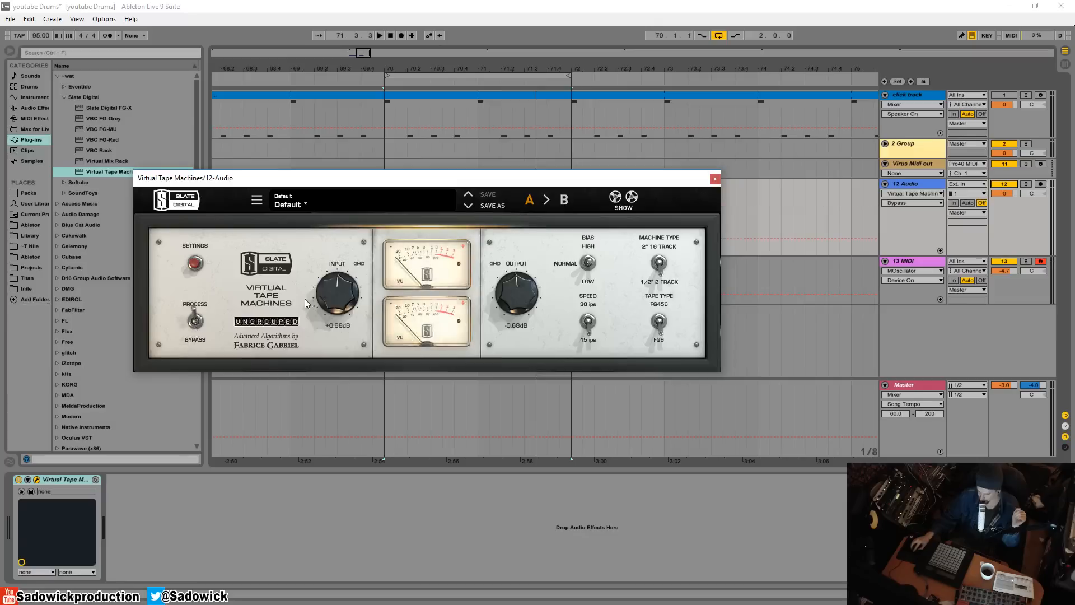
# In the plugin's settings, set Noise Reduction to 0 dB and Wow & Flutter to 100%
pyautogui.click(196, 264)
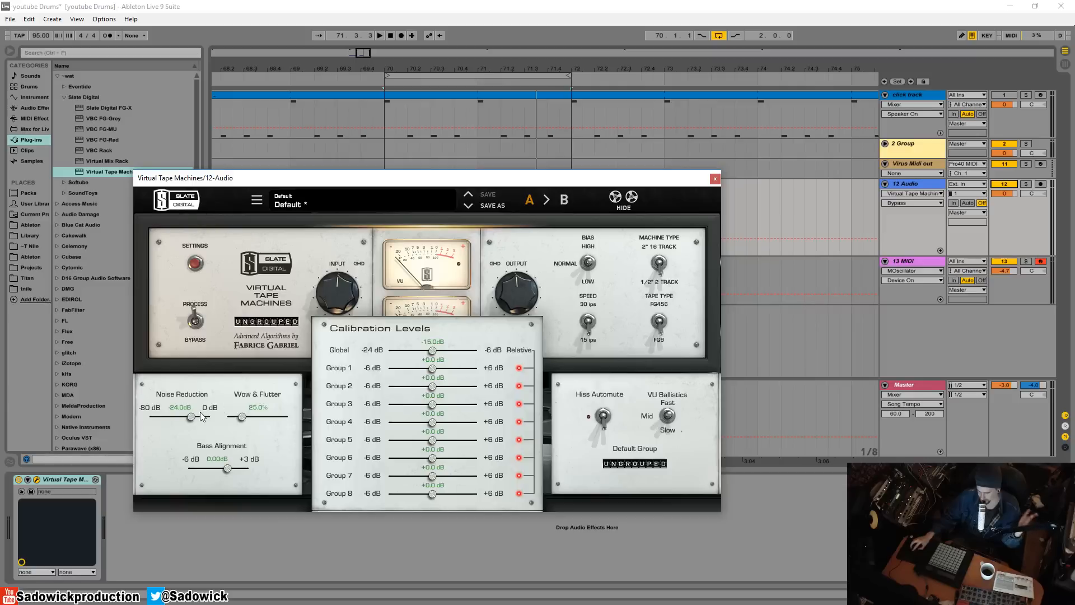
pyautogui.moveTo(190, 416); pyautogui.dragTo(150, 417)
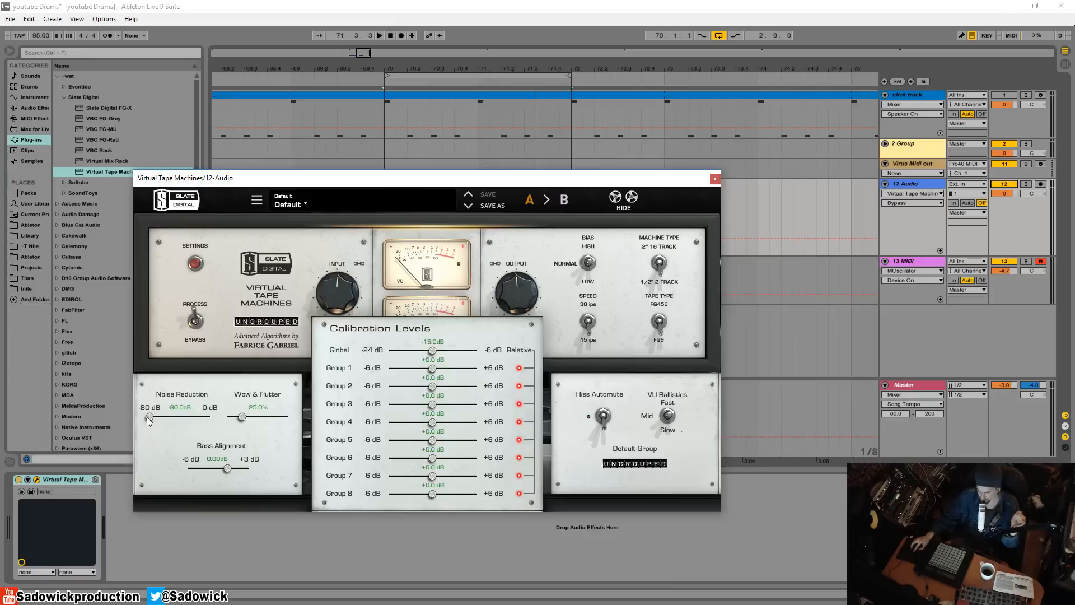
pyautogui.moveTo(150, 417); pyautogui.dragTo(209, 416)
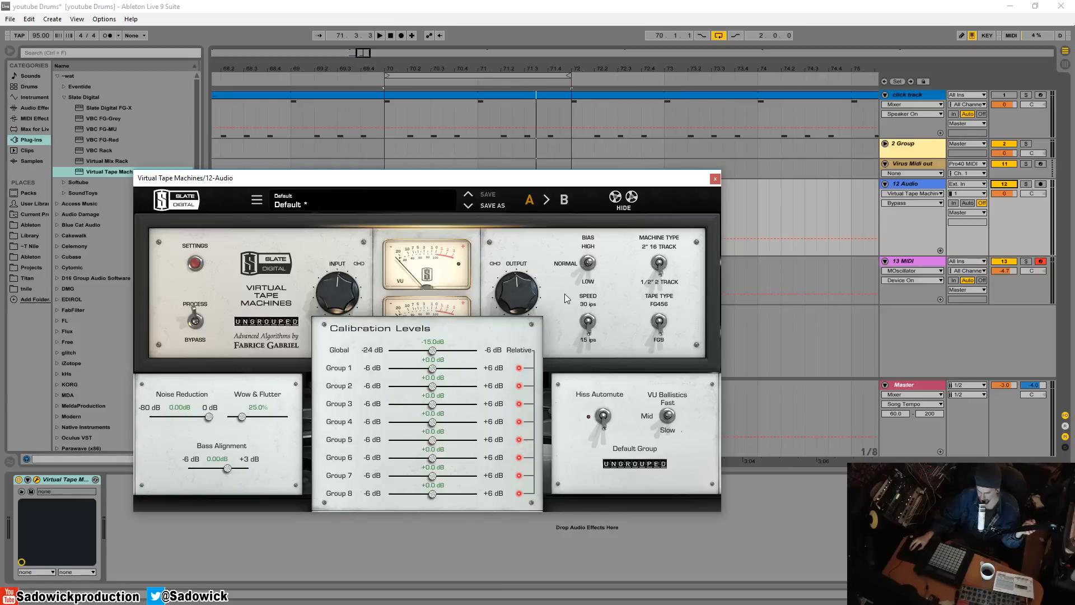
pyautogui.moveTo(243, 418); pyautogui.dragTo(287, 416)
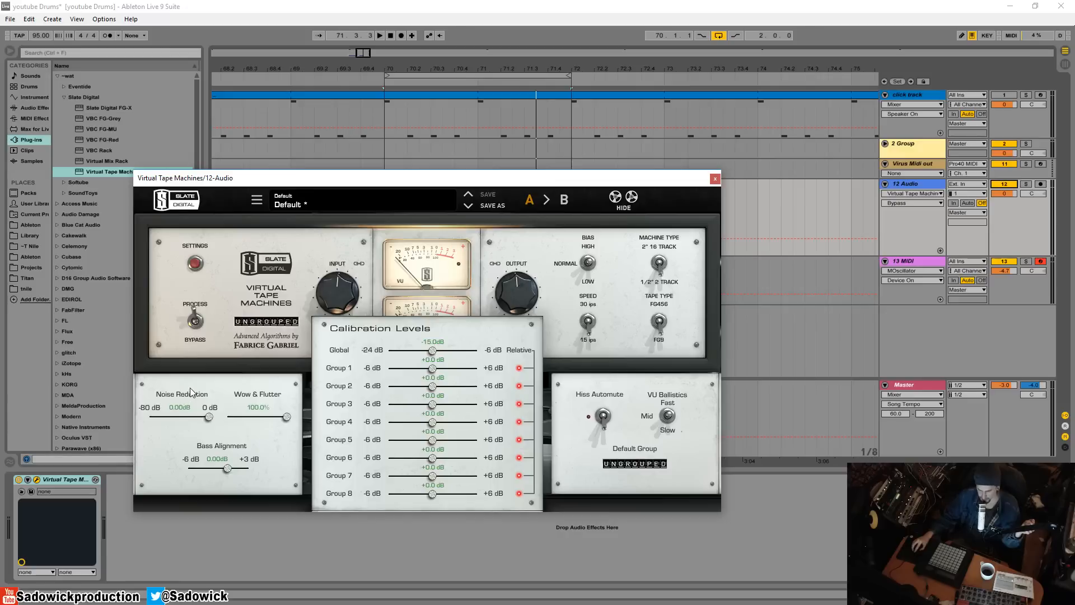
# Set Wow & Flutter to 25%, and lower Bass Alignment to about -4.6 dB before resetting it to 0 dB
pyautogui.moveTo(280, 419); pyautogui.dragTo(168, 431)
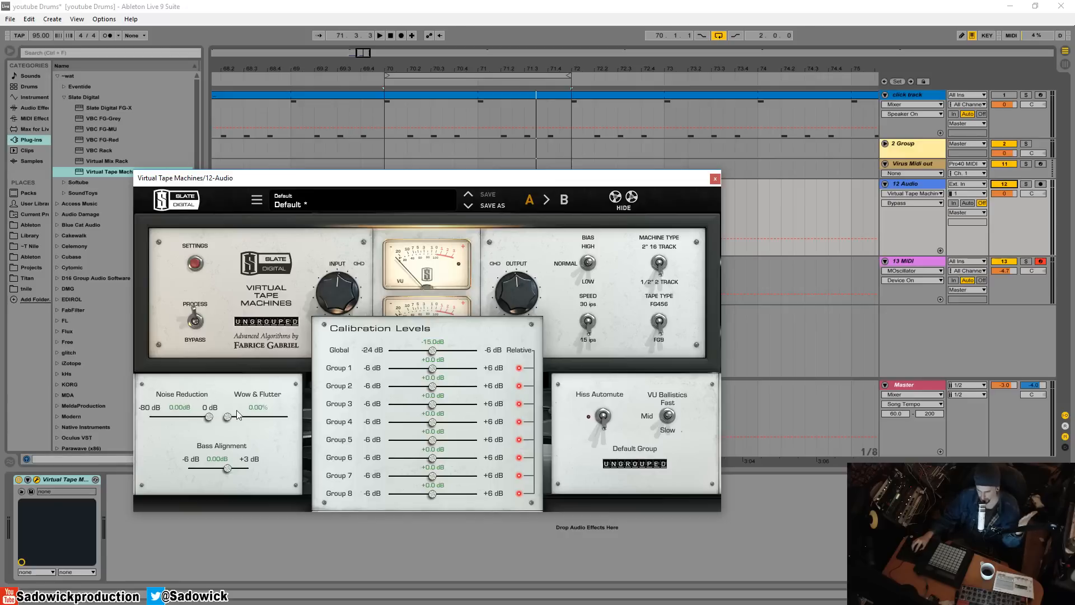
pyautogui.moveTo(227, 417); pyautogui.dragTo(247, 421)
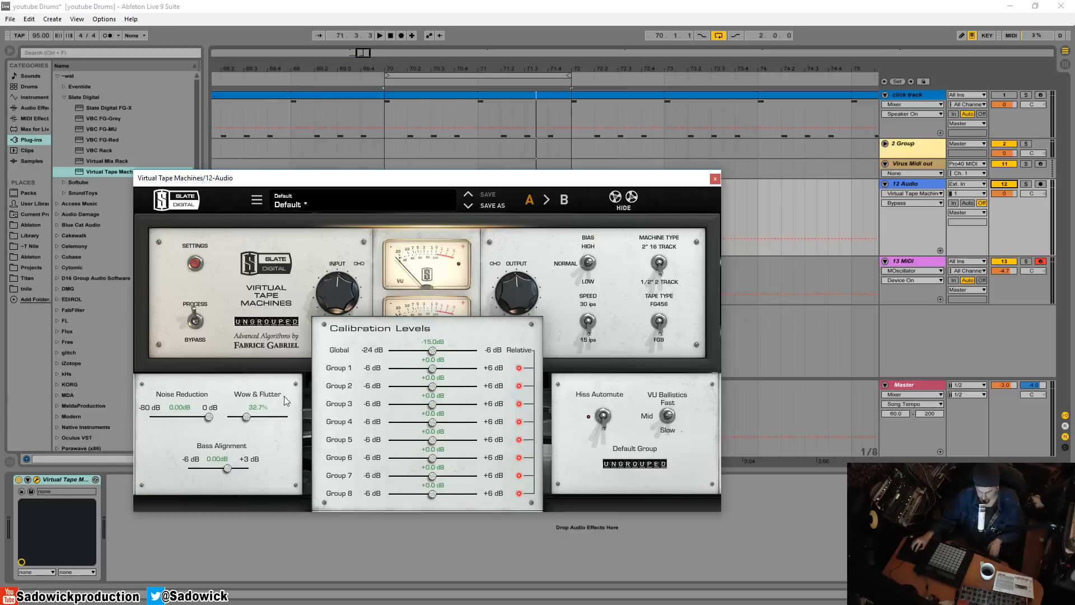
pyautogui.moveTo(254, 419); pyautogui.dragTo(249, 423)
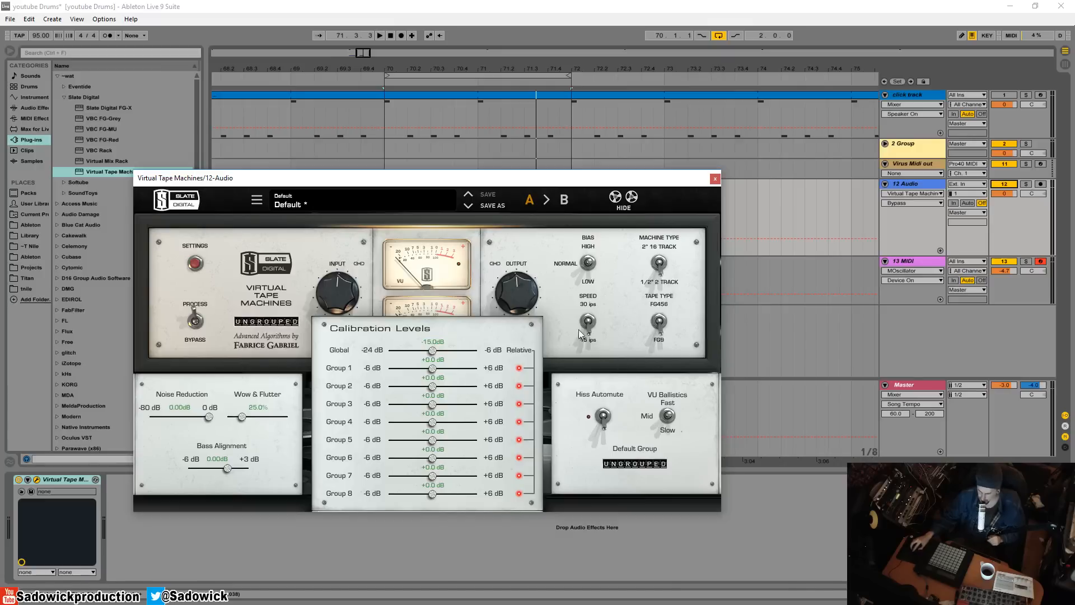
pyautogui.moveTo(227, 469); pyautogui.dragTo(206, 479)
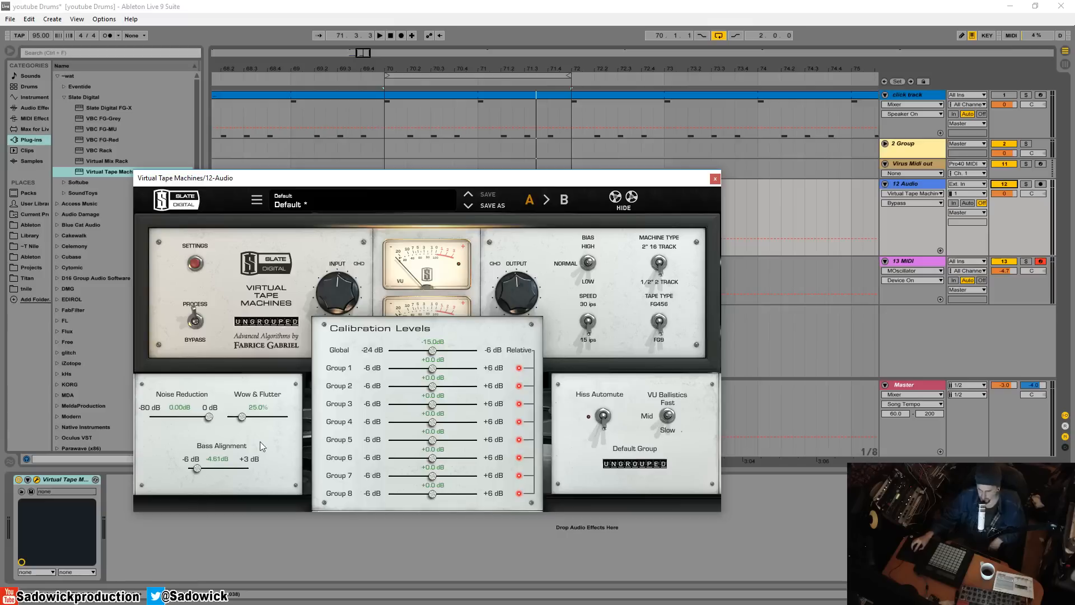
pyautogui.doubleClick(198, 470)
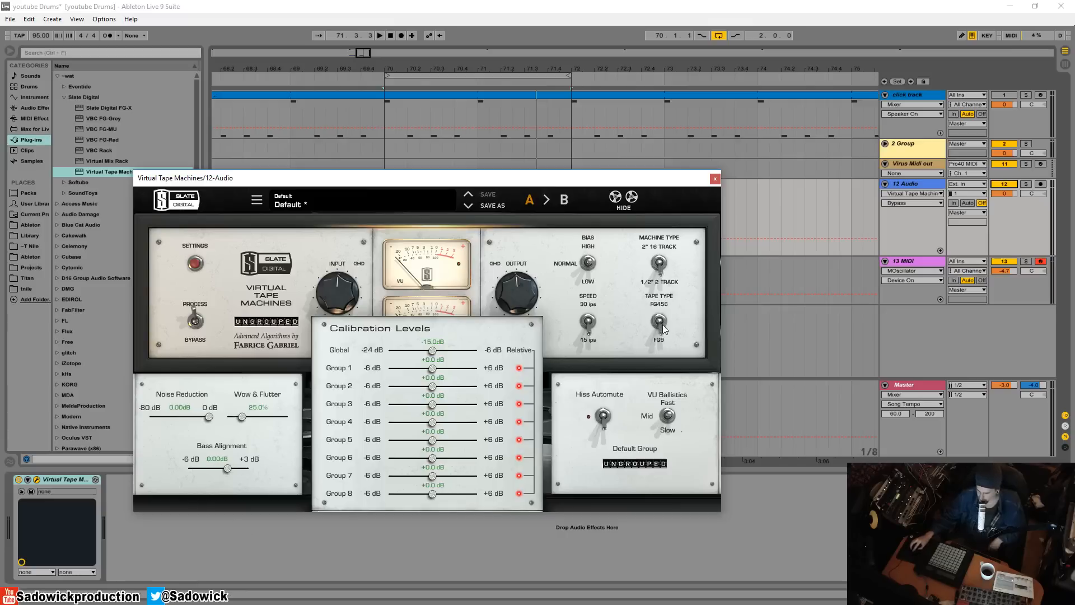
# Set the machine type to 2" 16 Track and the tape speed to 30 ips
pyautogui.click(663, 275)
pyautogui.click(658, 262)
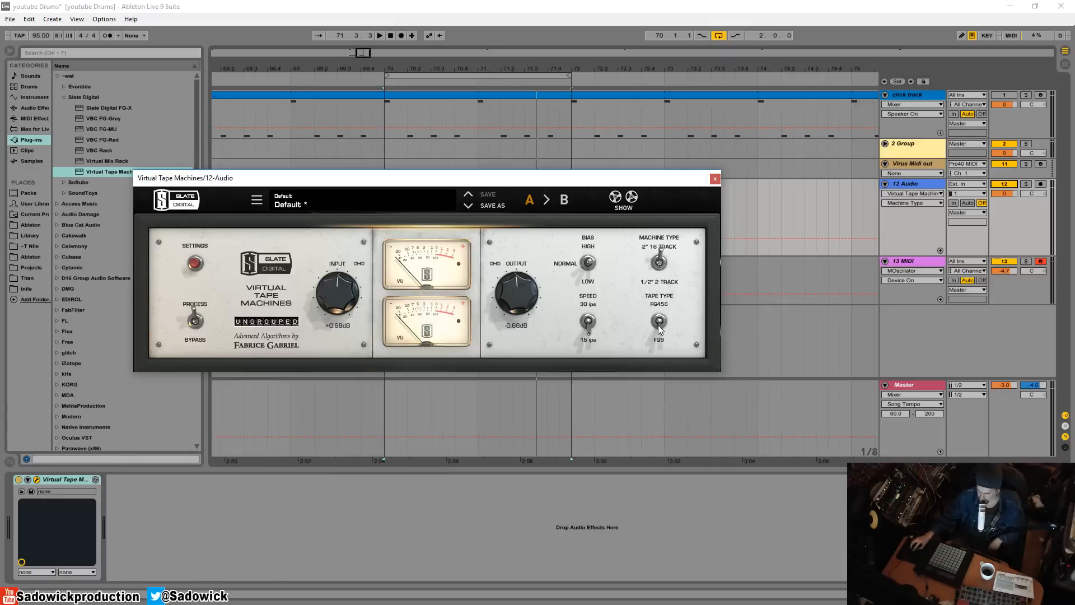
pyautogui.click(588, 319)
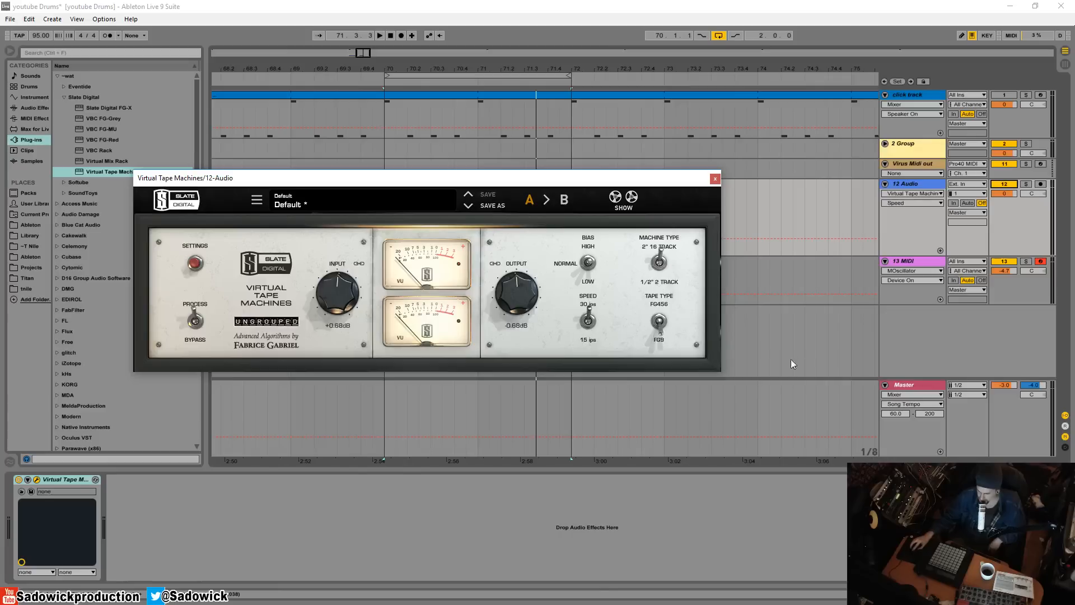
# In the plugin's settings, set Bass Alignment to 3 dB and turn on Hiss Automute, closing the settings when done
pyautogui.click(622, 200)
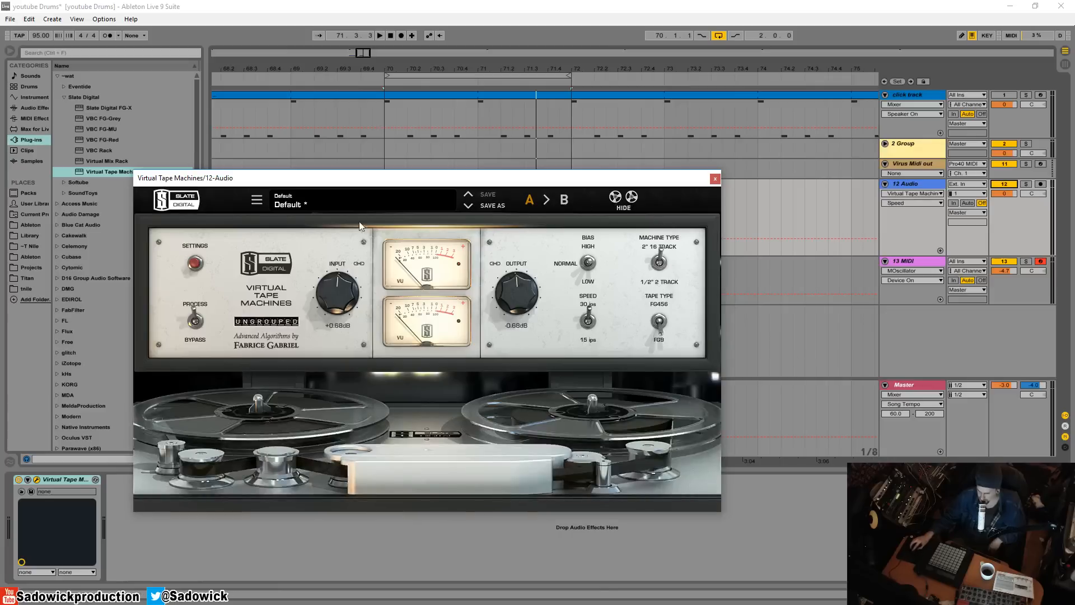
pyautogui.click(194, 264)
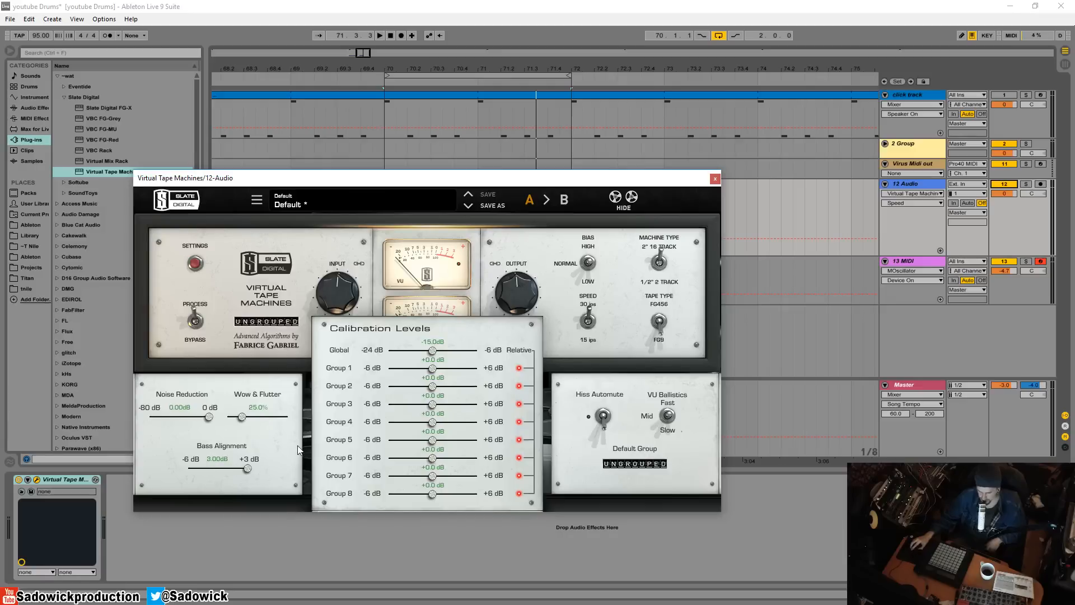
pyautogui.click(604, 416)
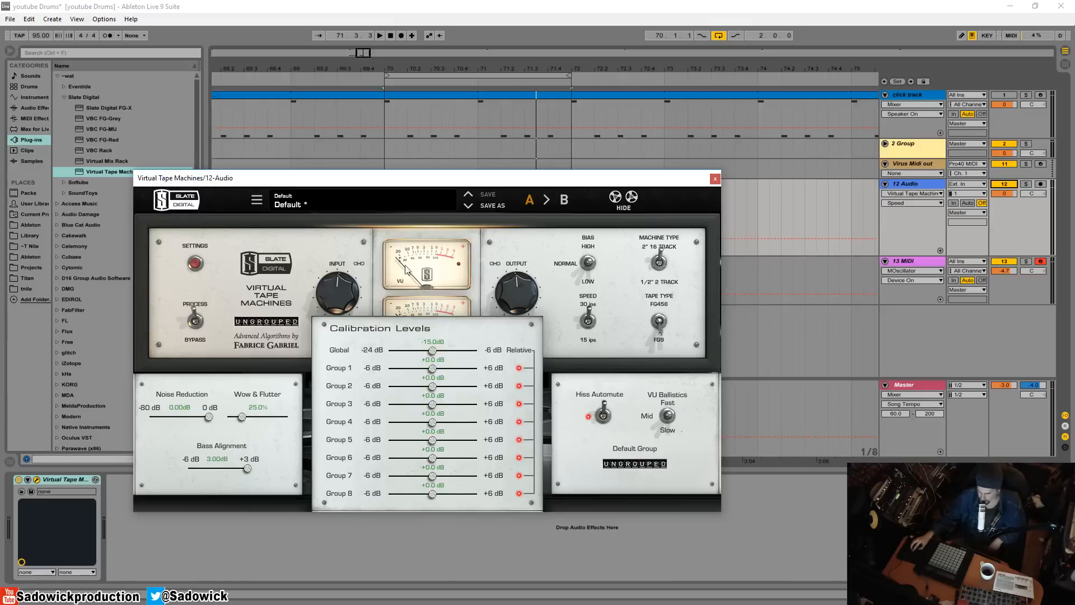
pyautogui.click(386, 261)
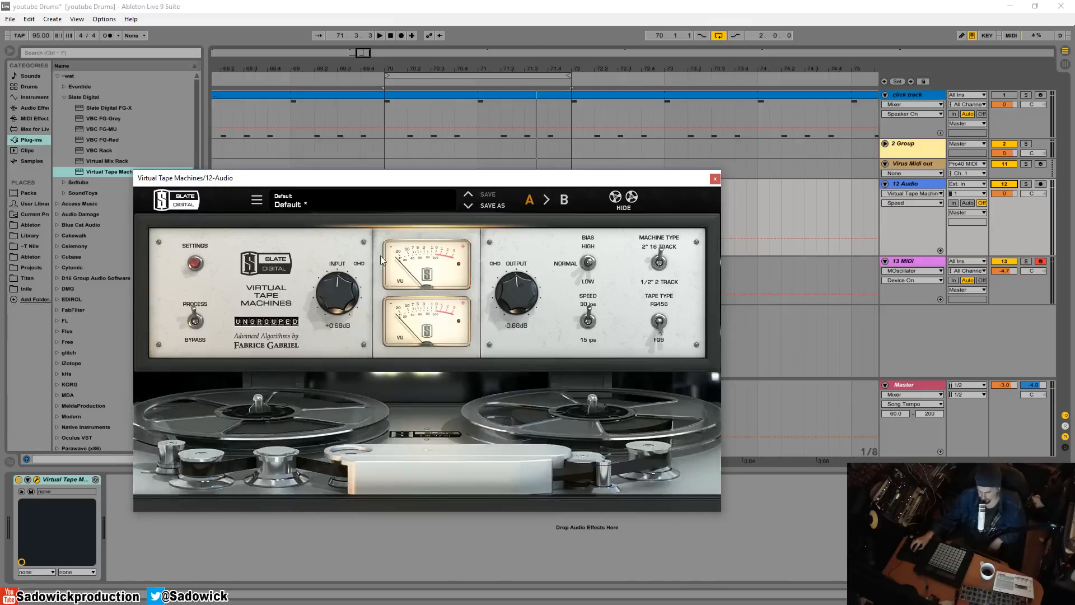
# Hide the tape reels and reset the linked input and output gains to 0 dB, keeping the drum clip in view
pyautogui.click(615, 197)
pyautogui.moveTo(480, 180); pyautogui.dragTo(474, 233)
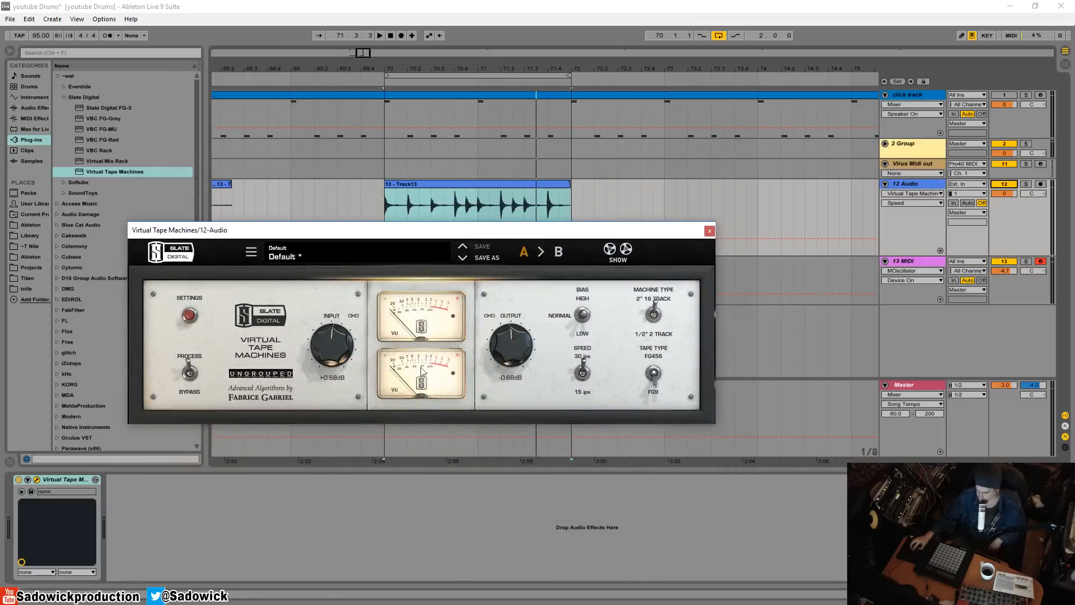
pyautogui.moveTo(338, 353)
pyautogui.mouseDown()
pyautogui.moveTo(339, 342)
pyautogui.moveTo(341, 359)
pyautogui.mouseUp()
pyautogui.doubleClick(339, 352)
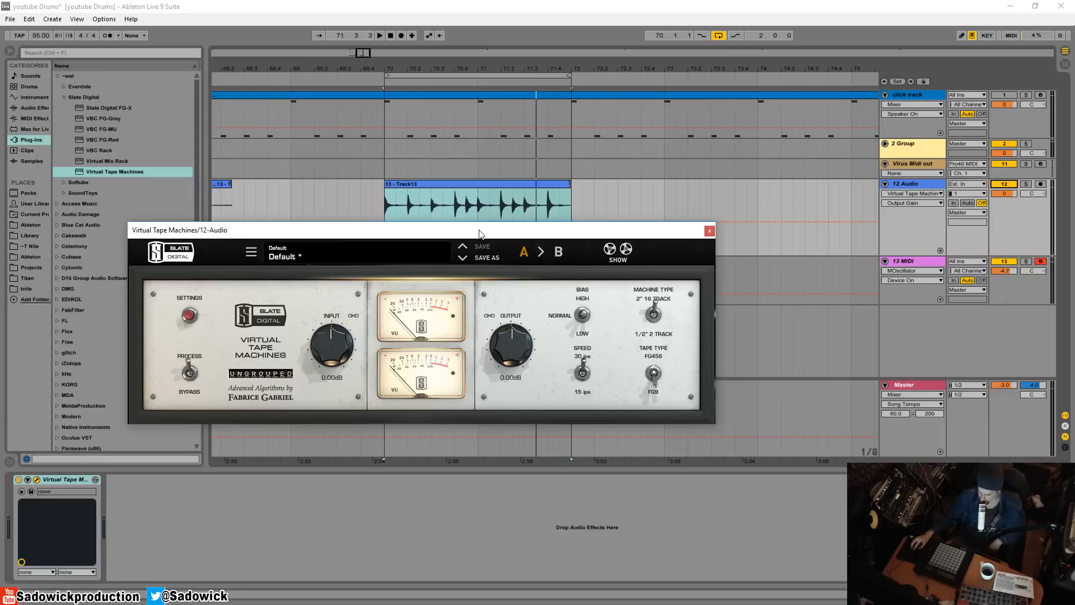
pyautogui.moveTo(482, 235); pyautogui.dragTo(506, 234)
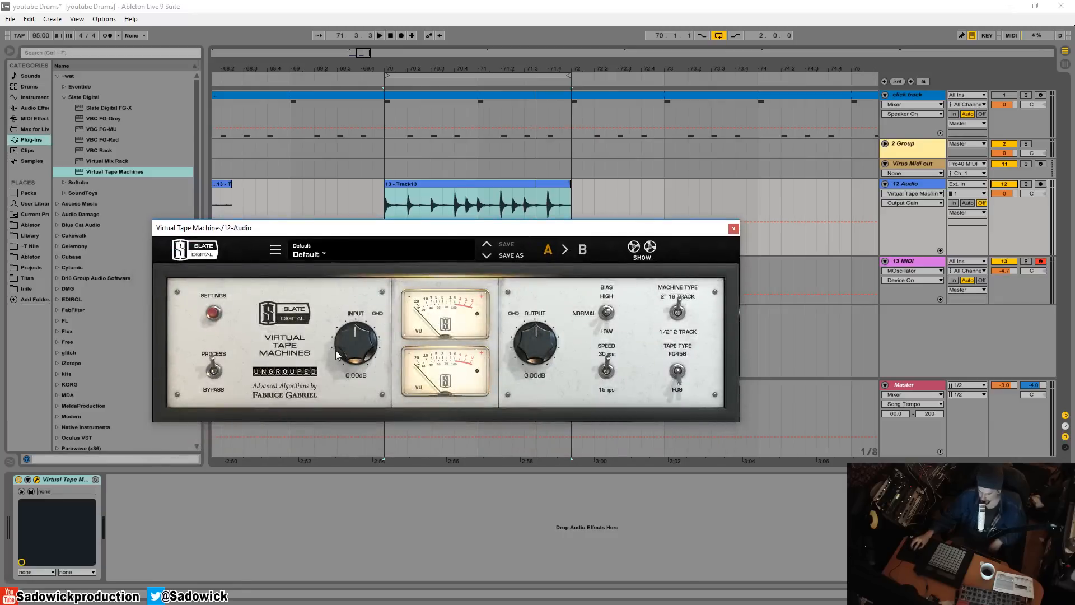
# Select the drum clip on the 12 Audio track and play it briefly
pyautogui.click(492, 202)
pyautogui.press('space')
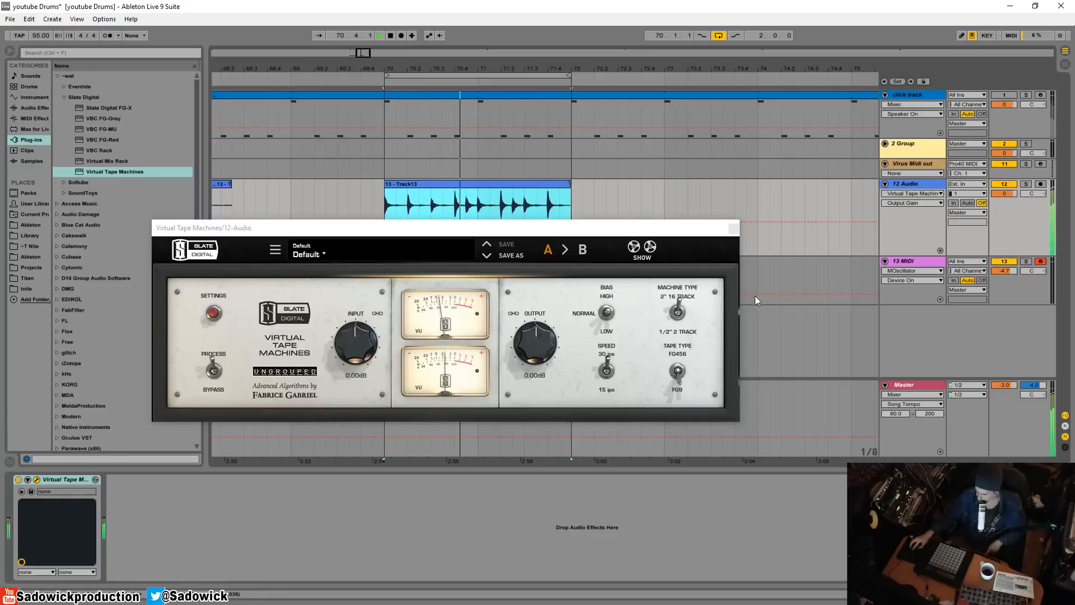
pyautogui.press('space')
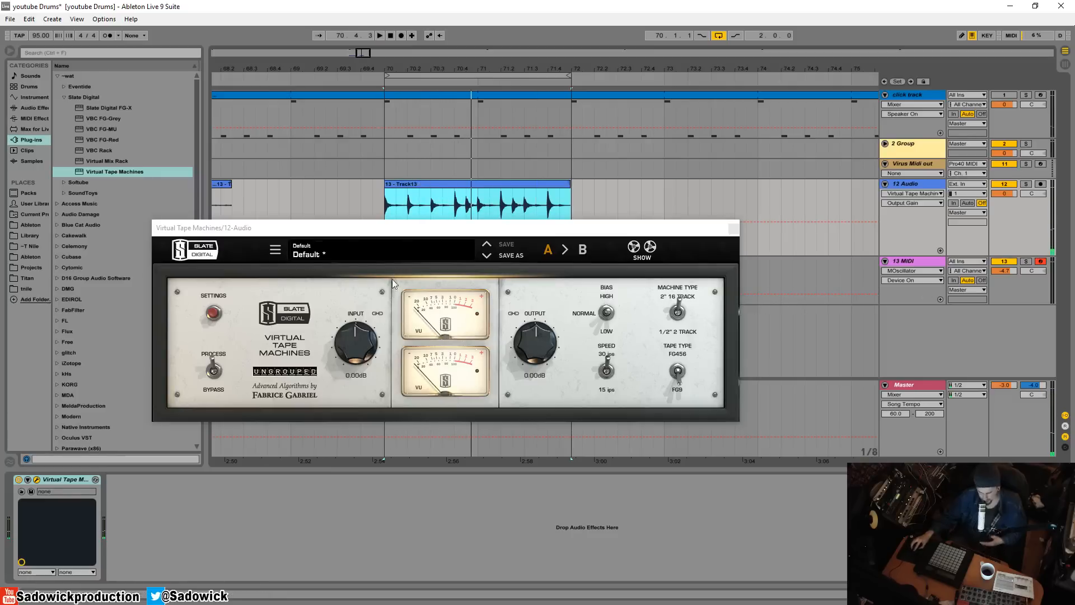
# Raise the linked input gain to about +7.6 dB while playing the drum loop
pyautogui.click(350, 347)
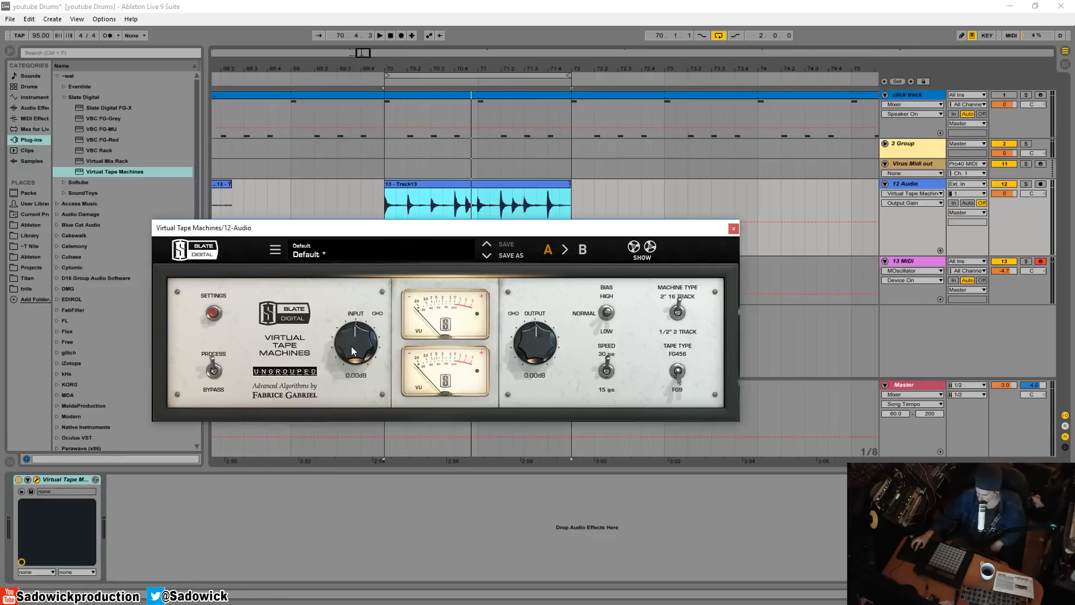
pyautogui.moveTo(352, 345); pyautogui.dragTo(351, 353)
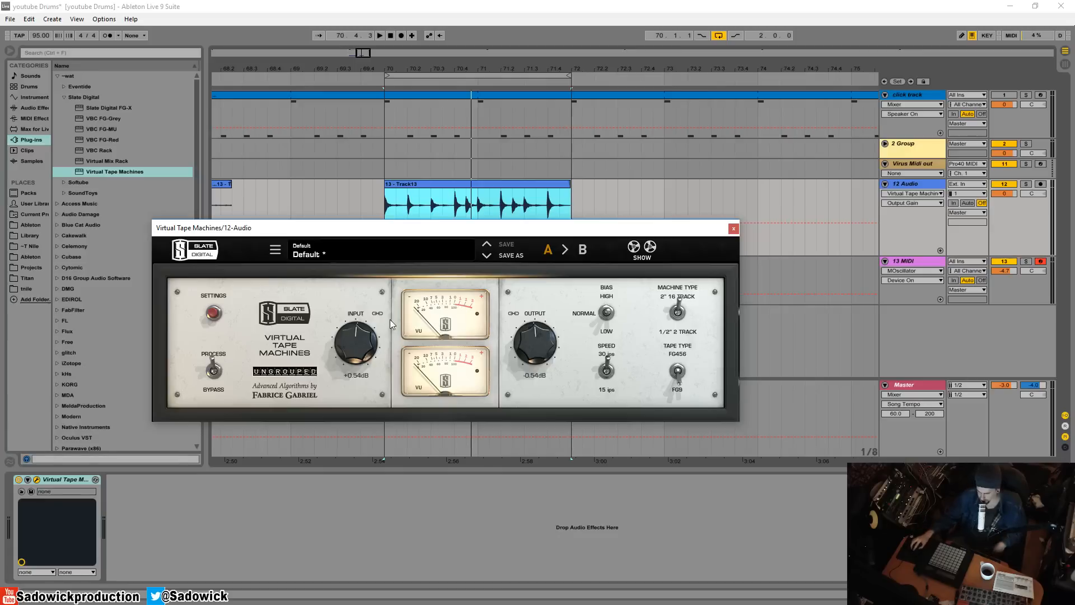
pyautogui.press('space')
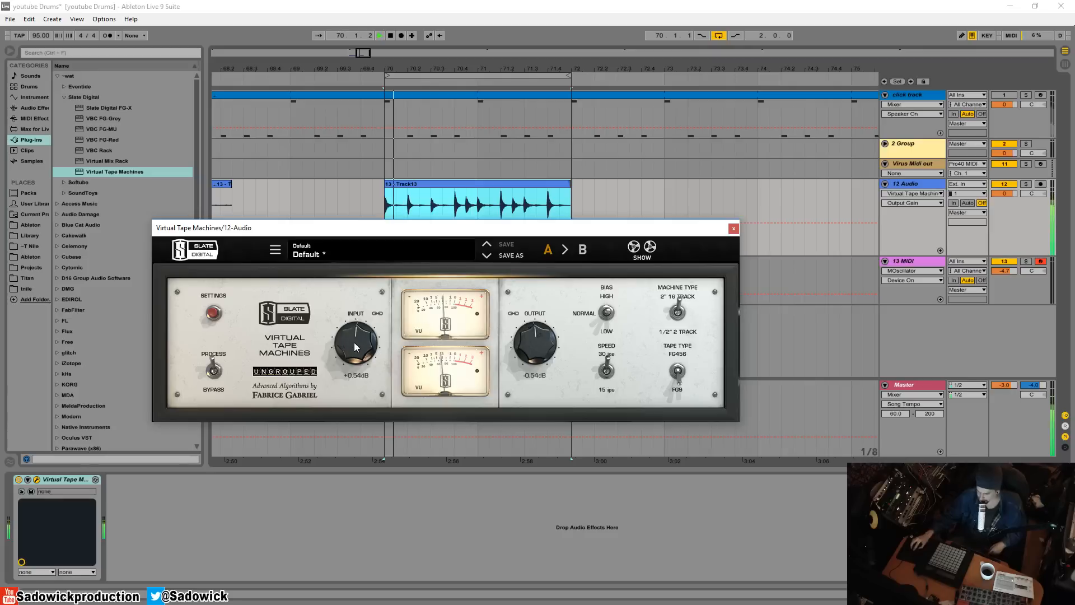
pyautogui.moveTo(354, 341); pyautogui.dragTo(357, 317)
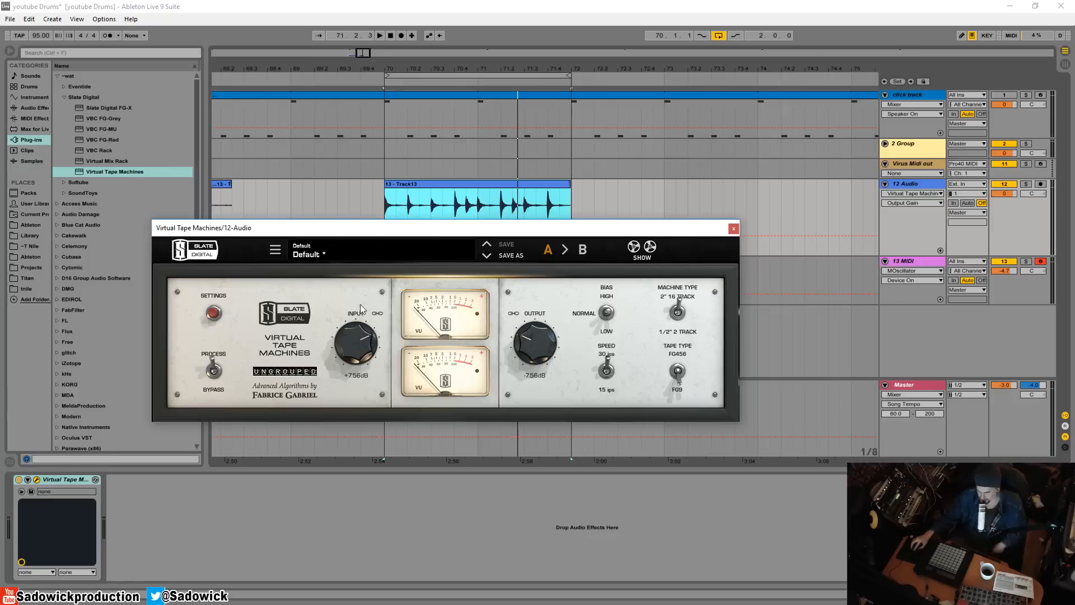
# Move the plugin window clear of the drum clip and raise the linked input gain to about +8 dB during playback
pyautogui.moveTo(447, 228); pyautogui.dragTo(467, 270)
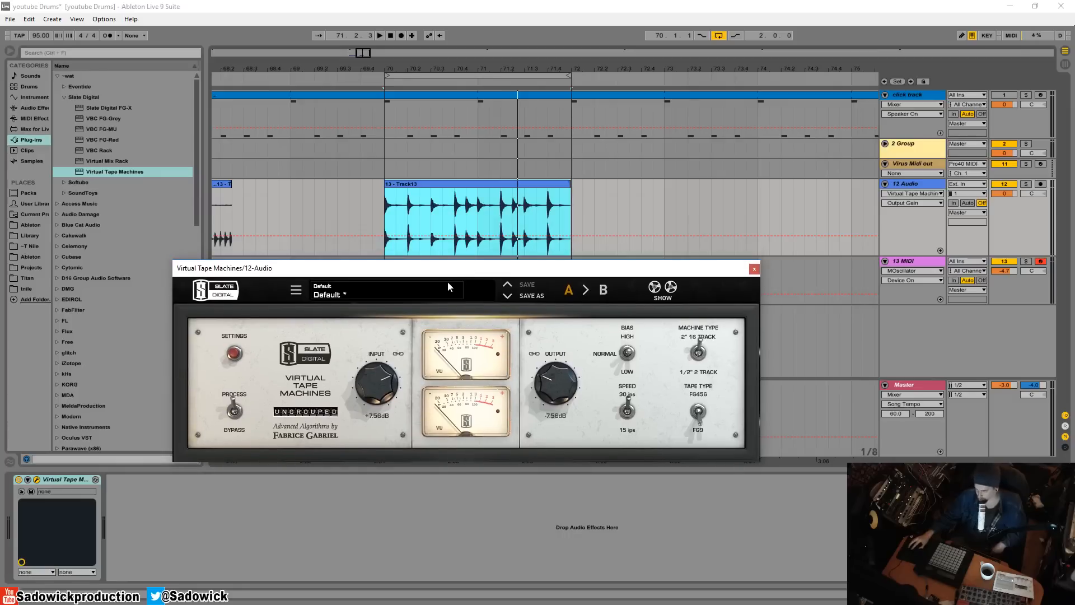
pyautogui.press('space')
pyautogui.moveTo(375, 397)
pyautogui.mouseDown()
pyautogui.moveTo(385, 370)
pyautogui.moveTo(379, 386)
pyautogui.mouseUp()
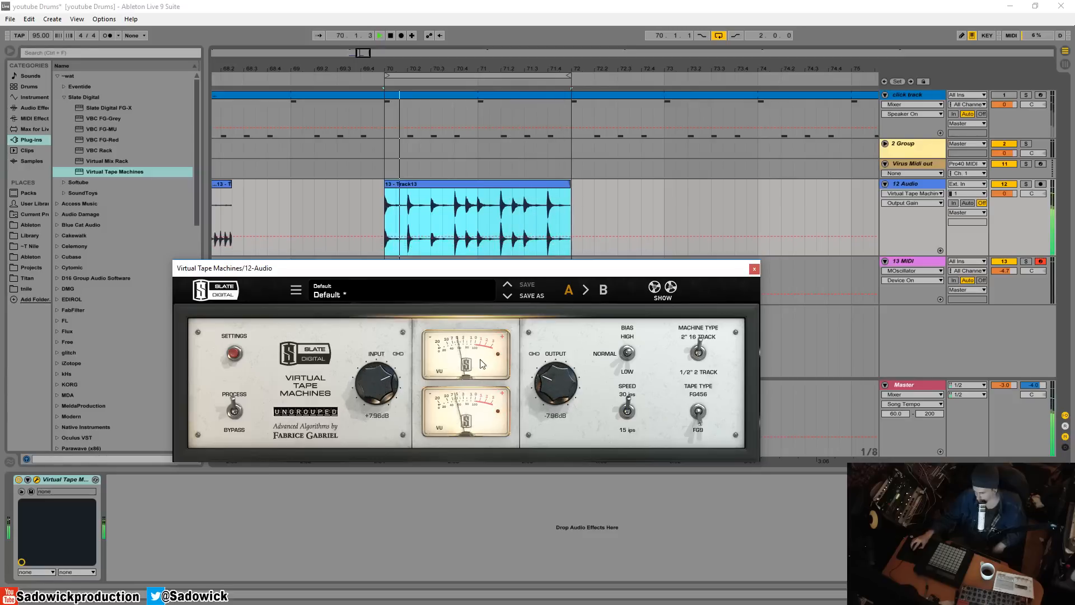
pyautogui.press('space')
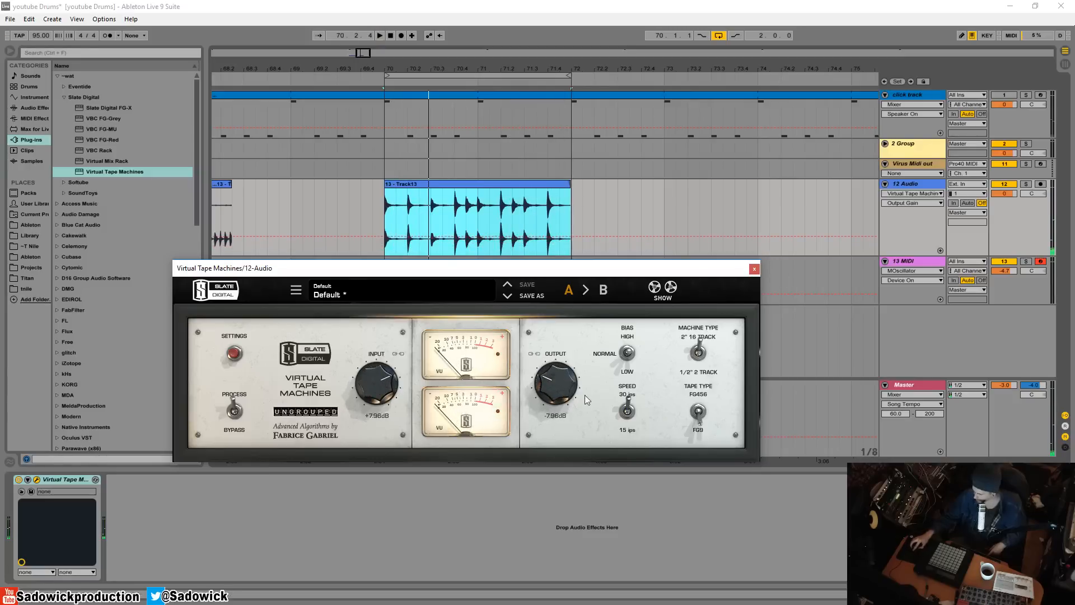
# Unlink the output from the input gain and set the output to about -3.4 dB during playback
pyautogui.click(534, 353)
pyautogui.press('space')
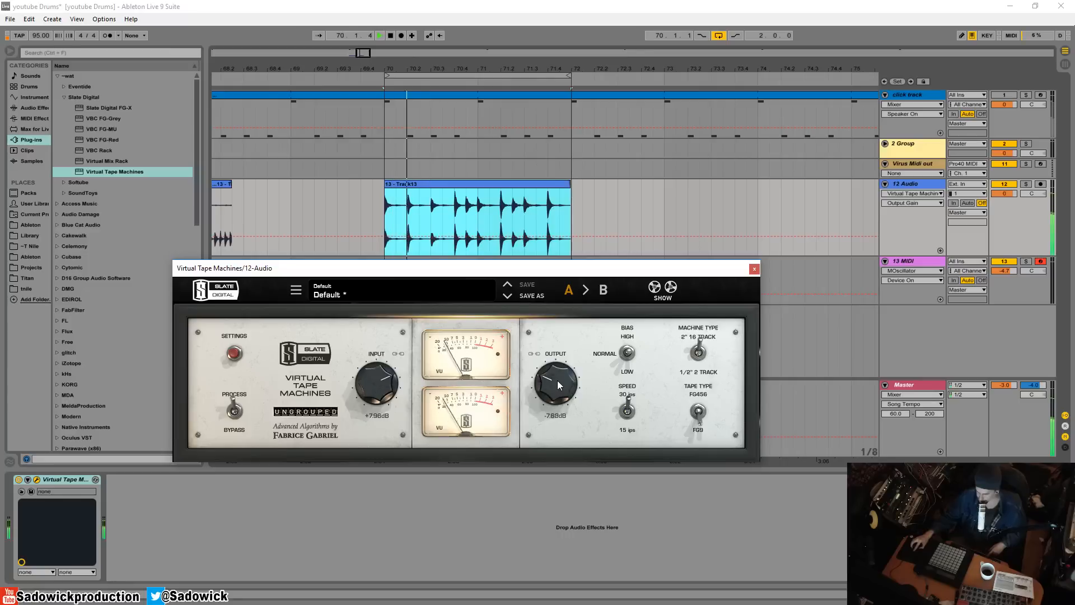
pyautogui.moveTo(556, 381); pyautogui.dragTo(558, 365)
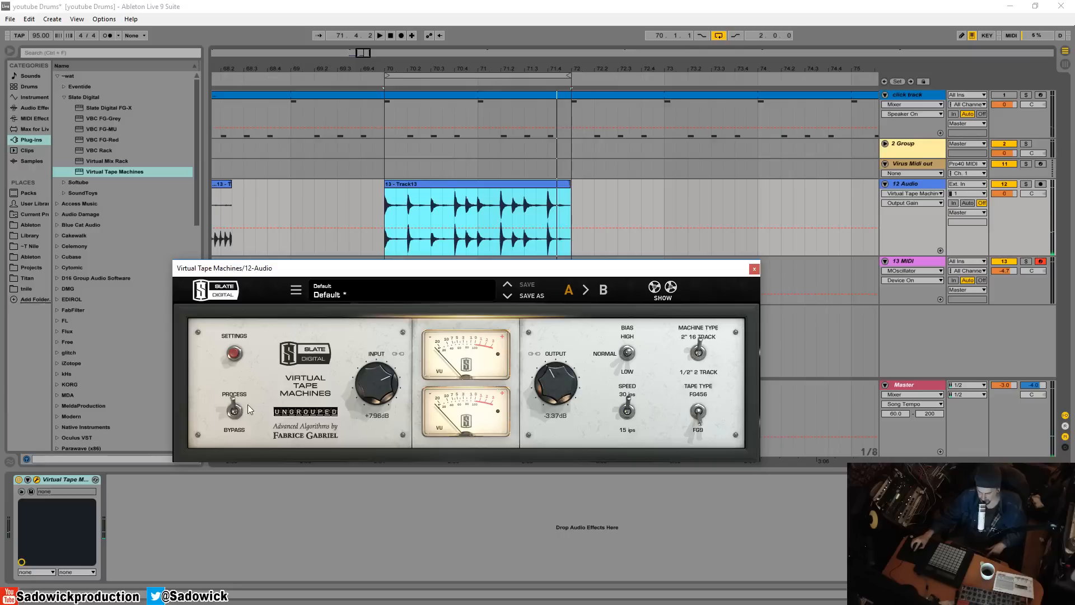
# Compare the bypassed and processed drum sound during playback, leaving the plugin in Process mode
pyautogui.click(234, 411)
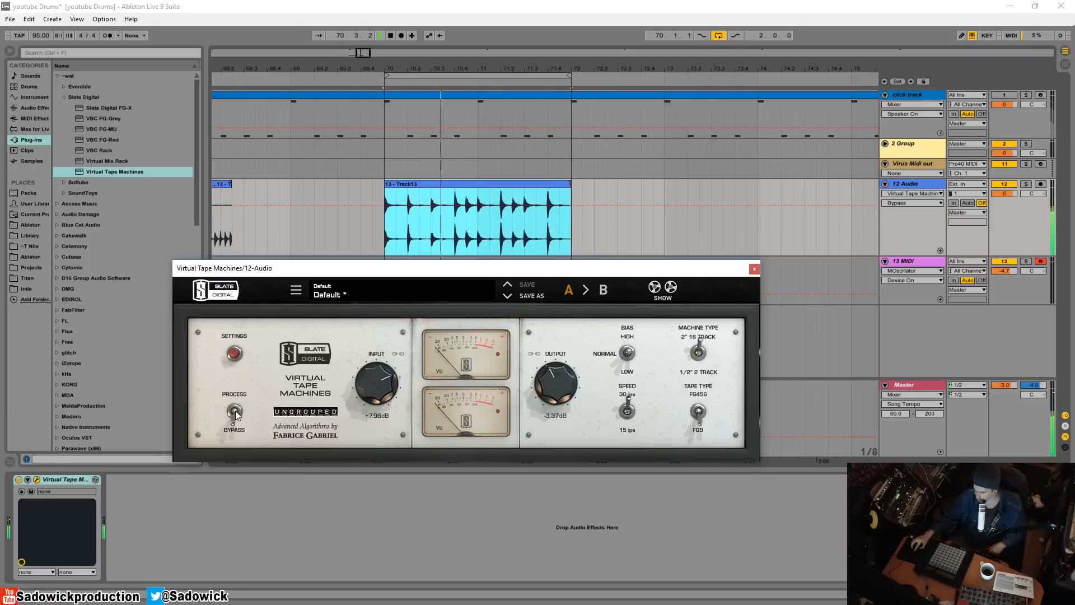
pyautogui.click(235, 411)
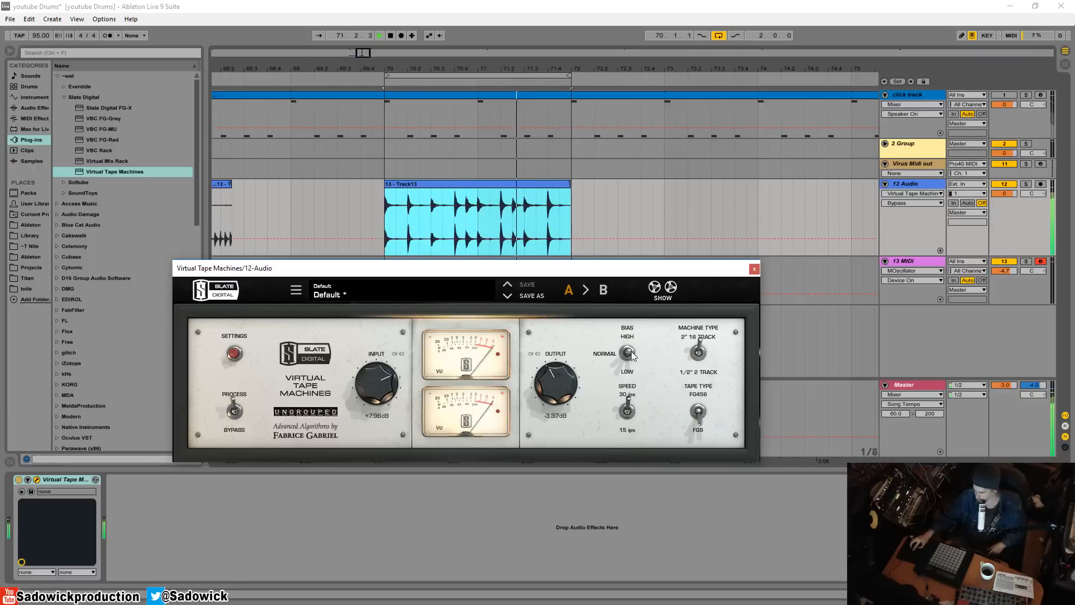
pyautogui.press('space')
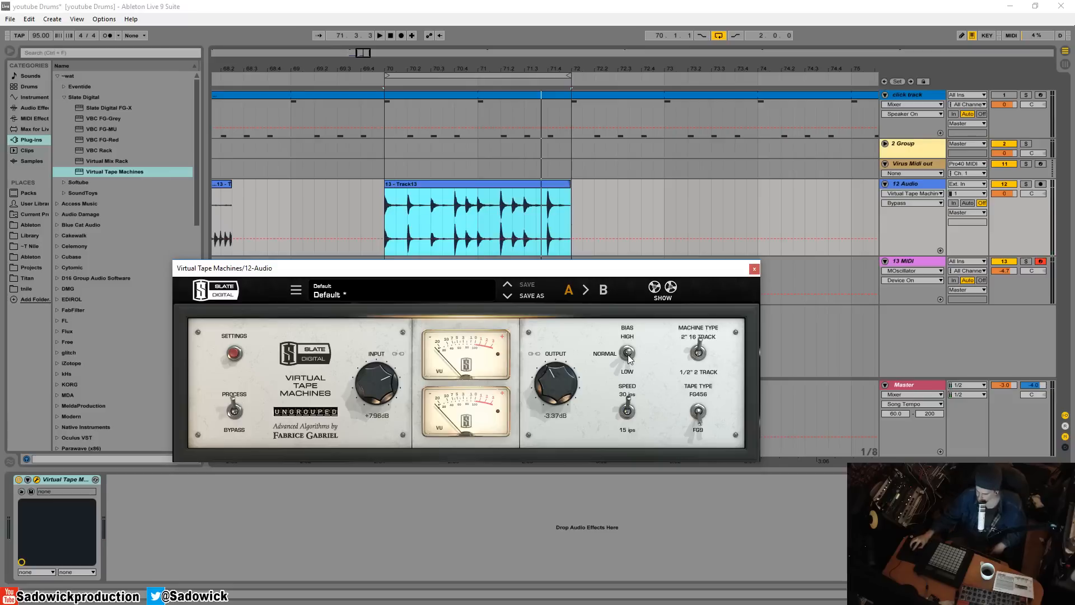
# Switch the bias to High and back to Normal during playback to compare the sound
pyautogui.click(627, 355)
pyautogui.press('space')
pyautogui.click(629, 361)
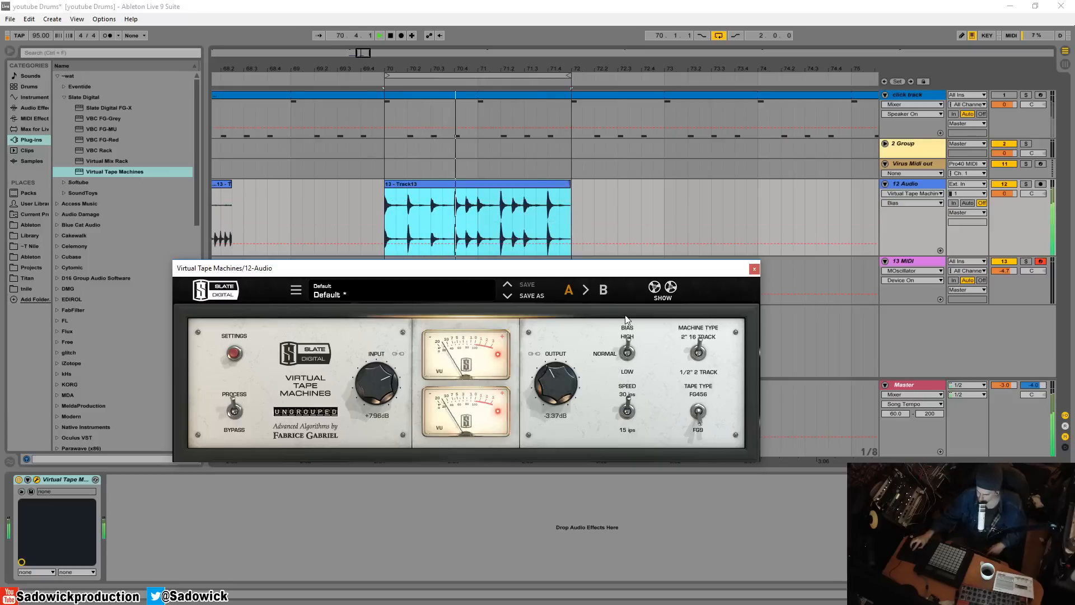
pyautogui.click(627, 353)
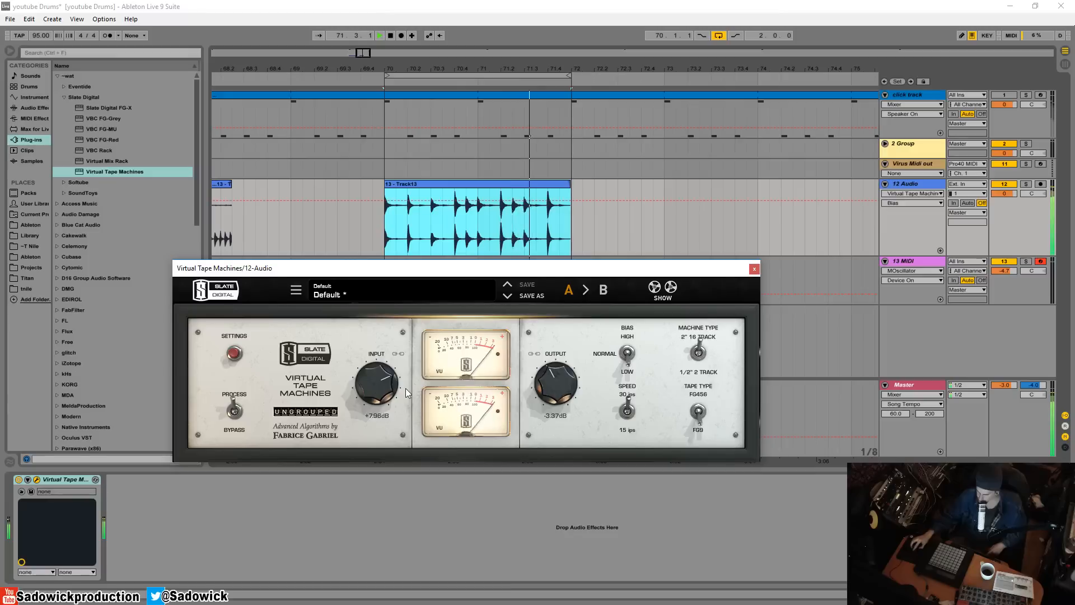
pyautogui.press('space')
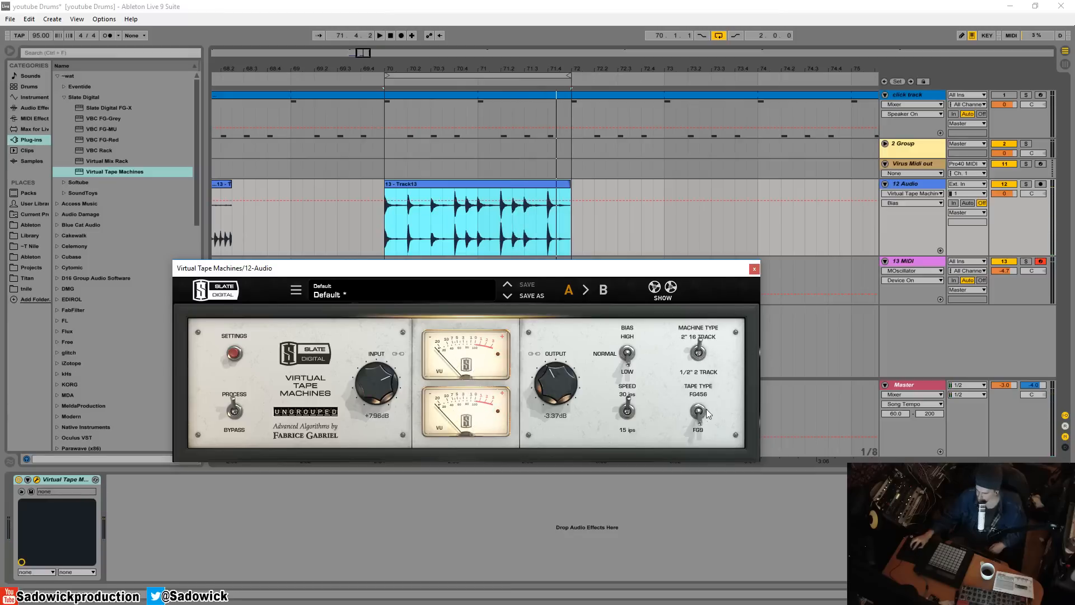
# Switch the tape speed to 15 ips and back to 30 ips during playback to compare the two speeds
pyautogui.click(627, 411)
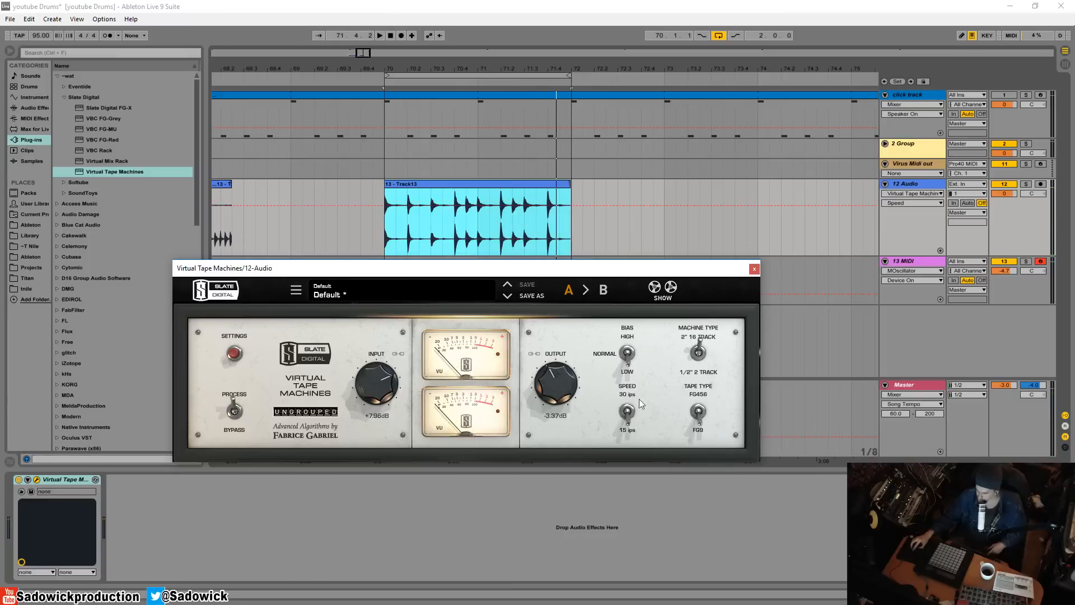
pyautogui.press('space')
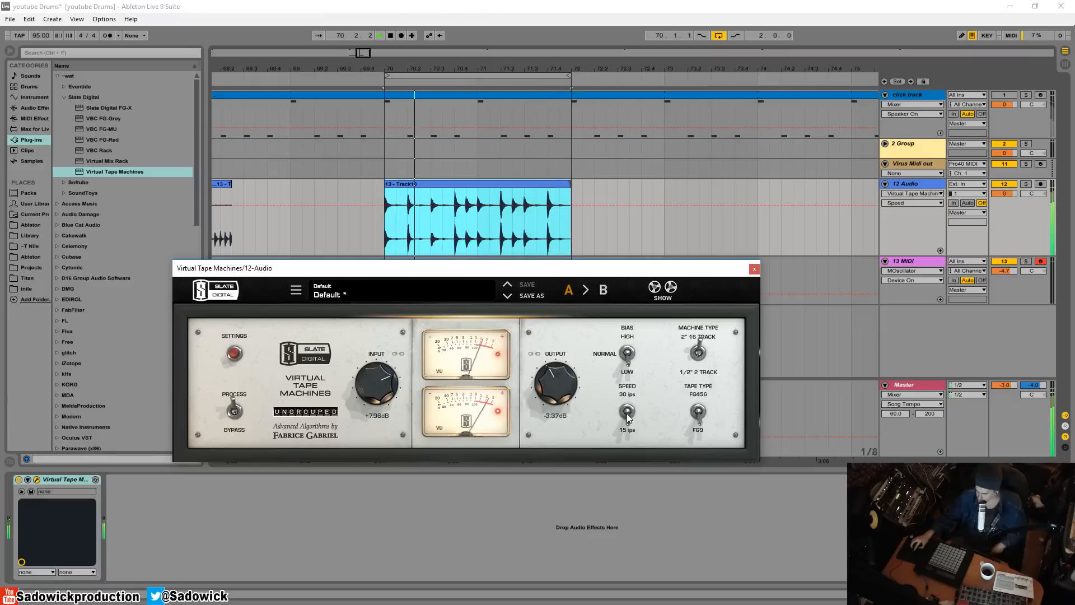
pyautogui.click(633, 428)
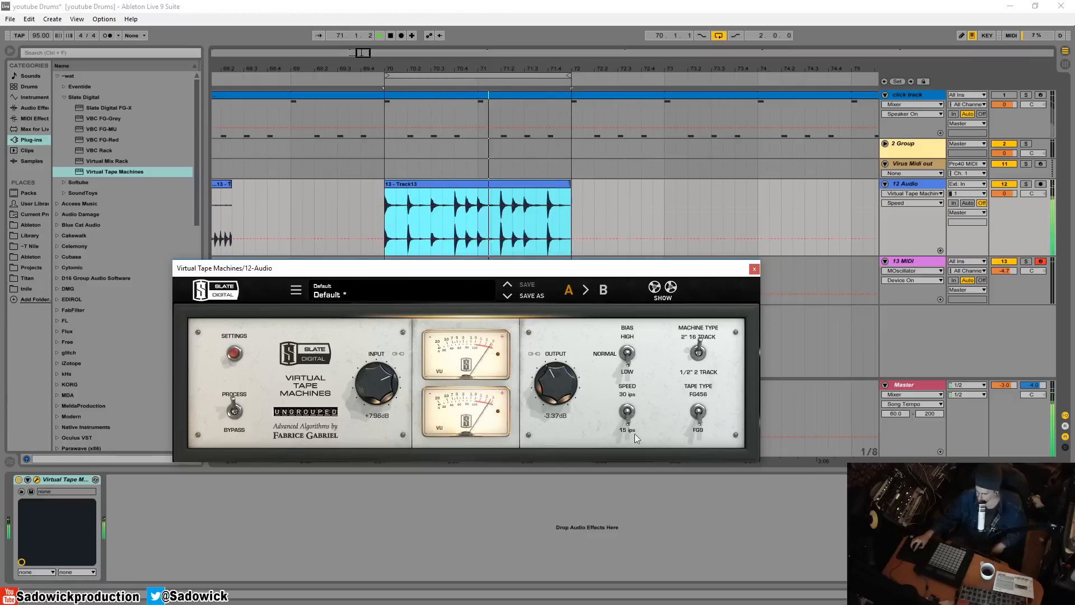
pyautogui.click(629, 414)
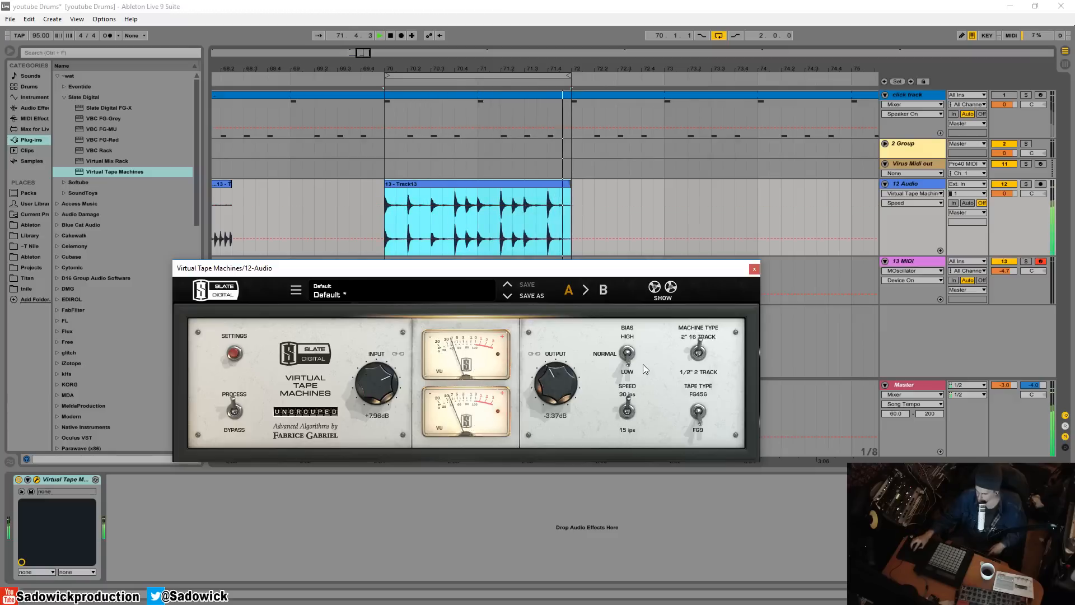
# Set the tape speed to 15 ips and audition the drum loop
pyautogui.click(629, 427)
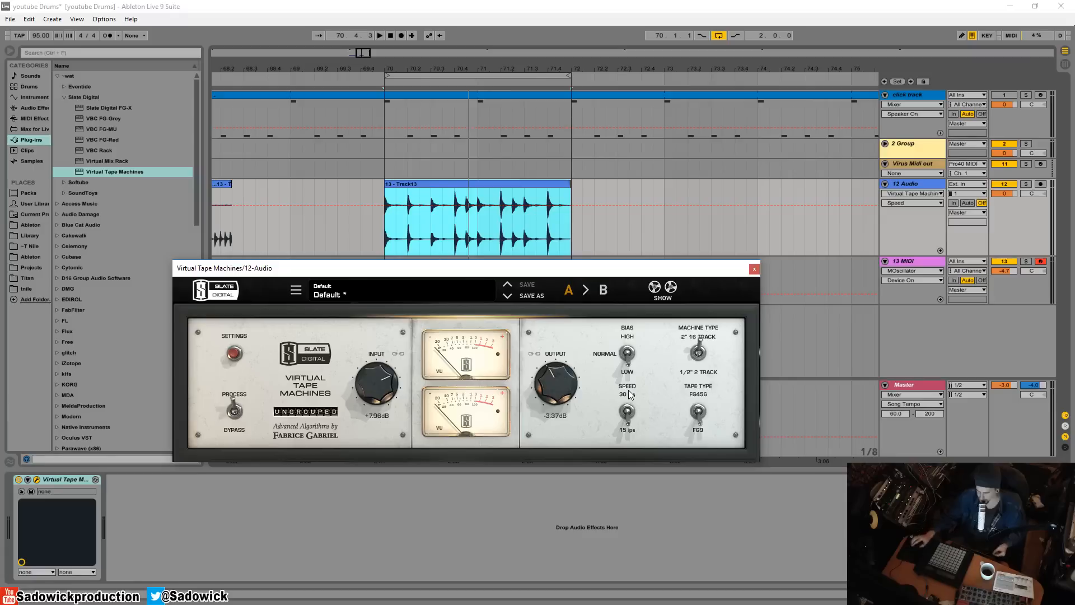
pyautogui.press('space')
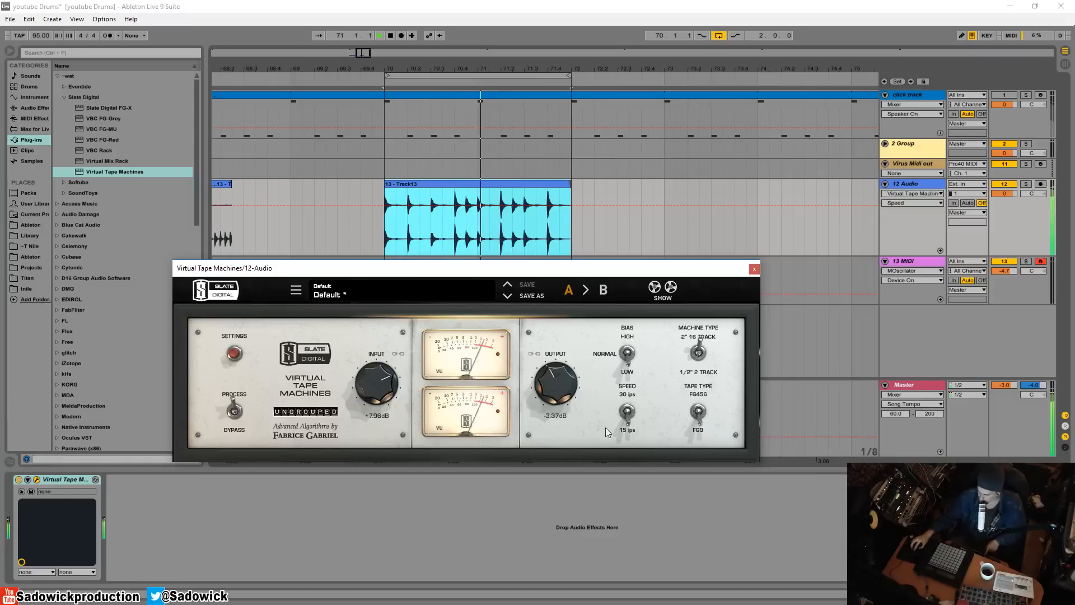
pyautogui.press('space')
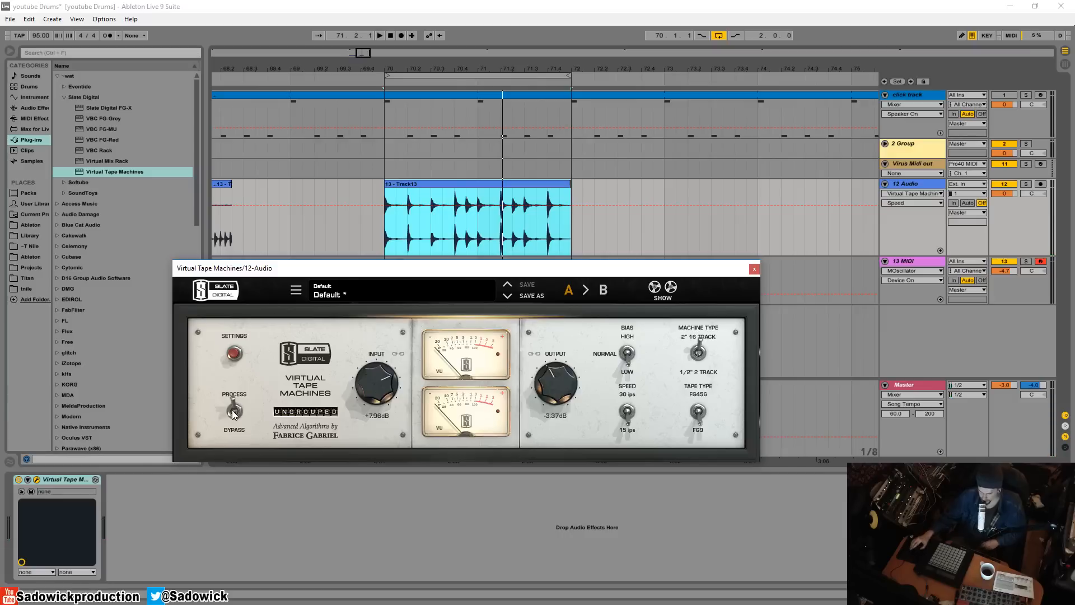
# Compare the bypassed and processed drums during playback, then trim the output to about -4.05 dB in Process mode
pyautogui.press('space')
pyautogui.click(234, 412)
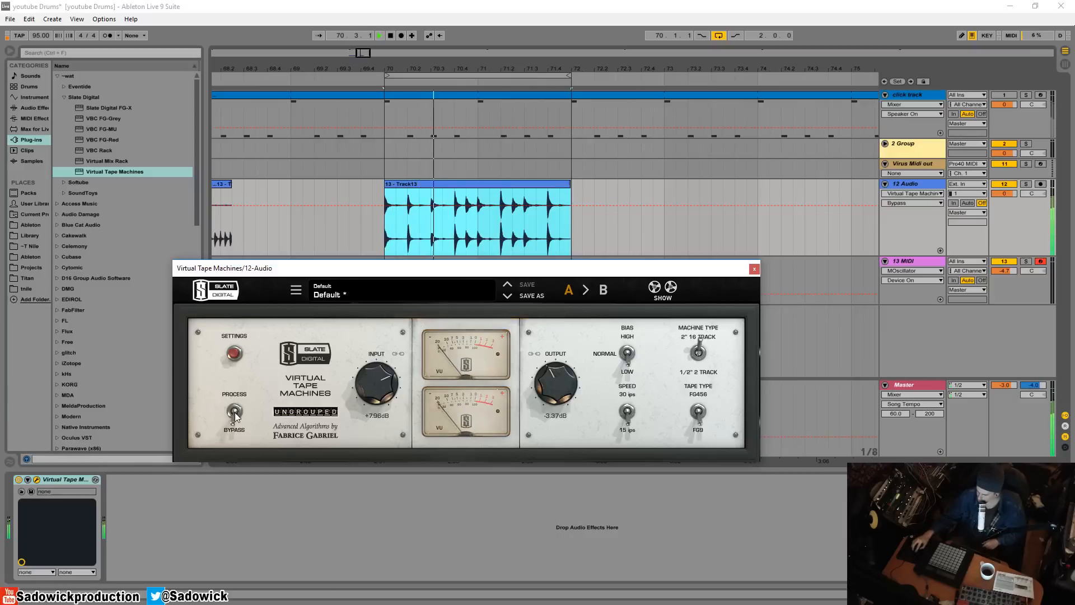
pyautogui.click(234, 413)
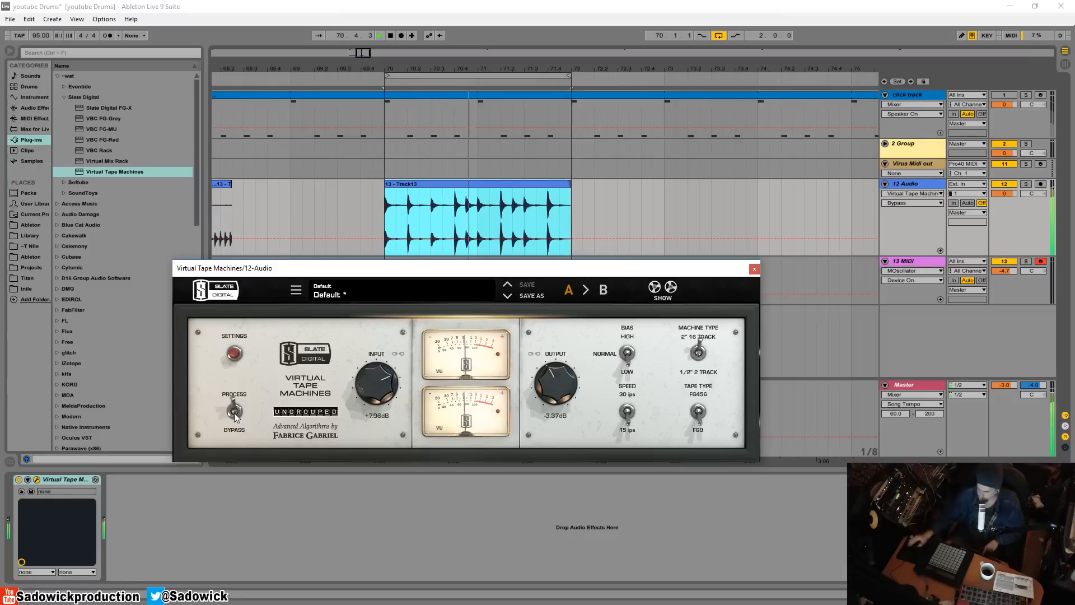
pyautogui.click(234, 412)
pyautogui.click(234, 413)
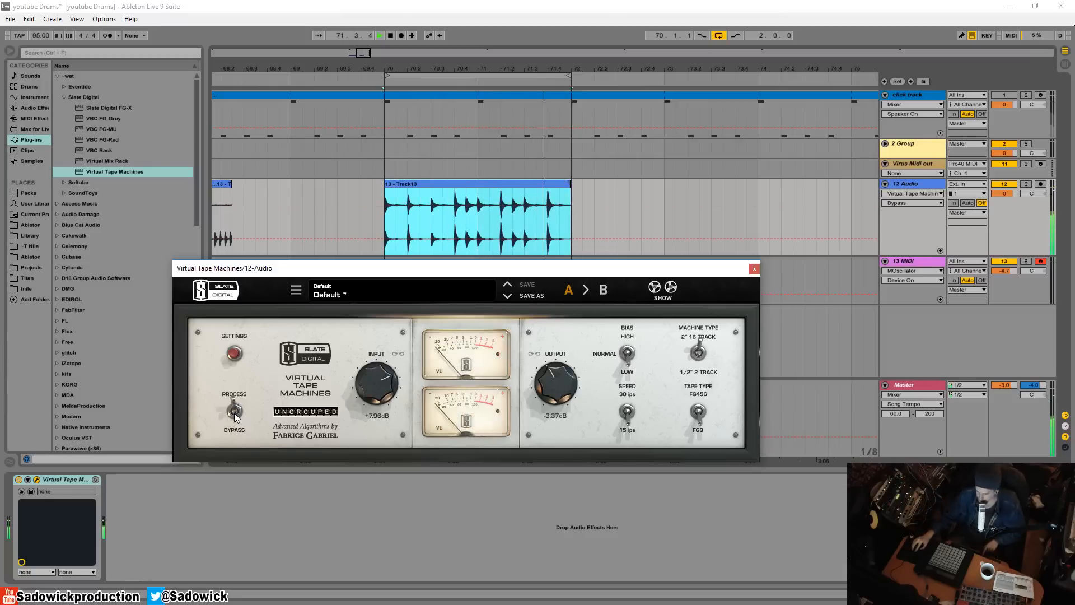
pyautogui.moveTo(549, 380); pyautogui.dragTo(547, 384)
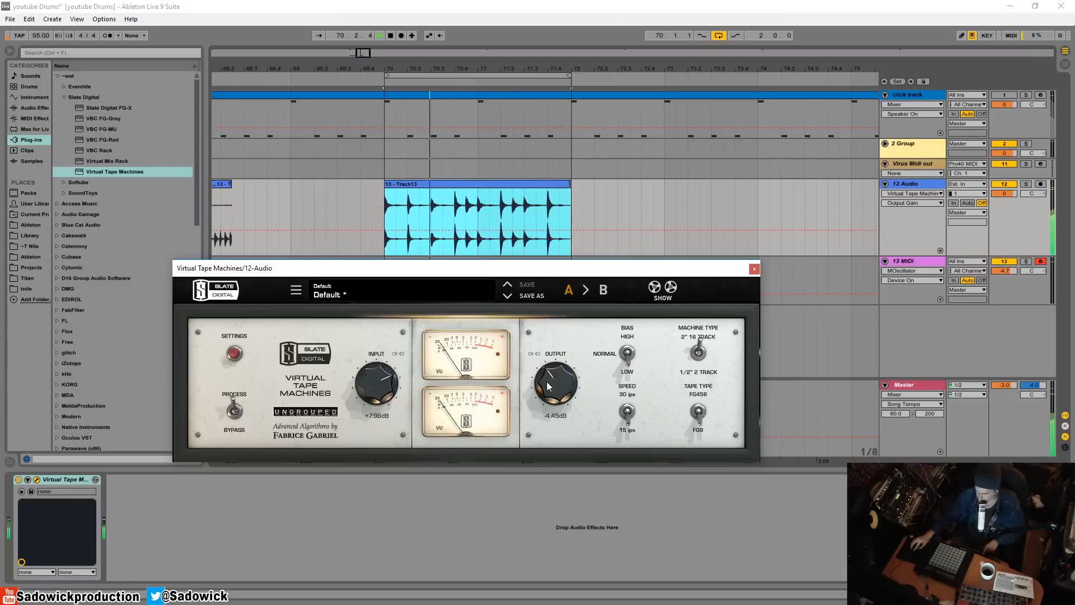
pyautogui.press('space')
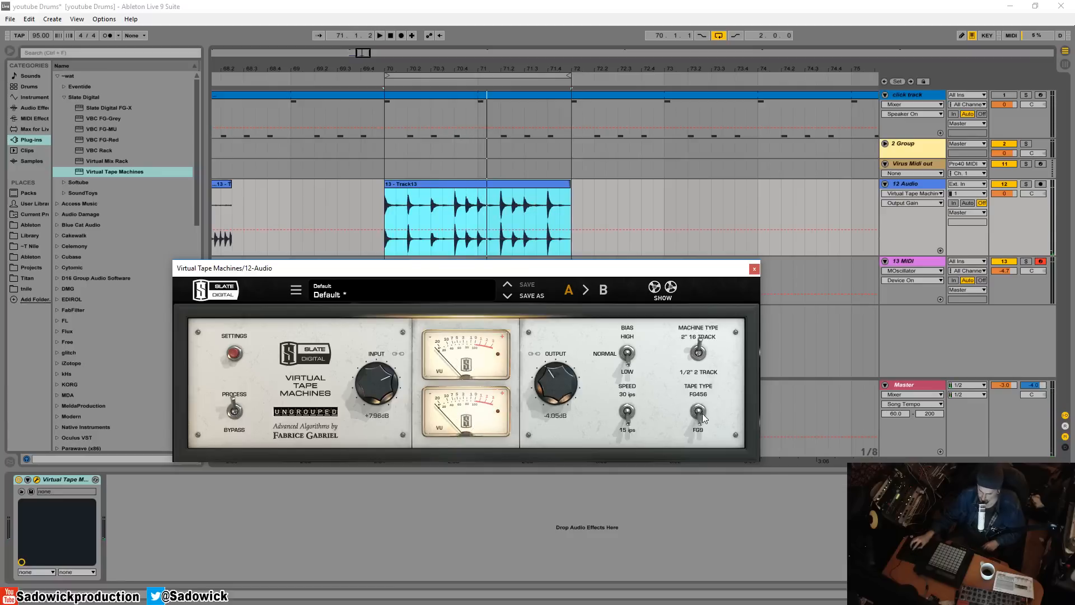
# Switch the tape type to FG456 and audition the drum loop in short passes against FG9
pyautogui.click(699, 414)
pyautogui.press('space')
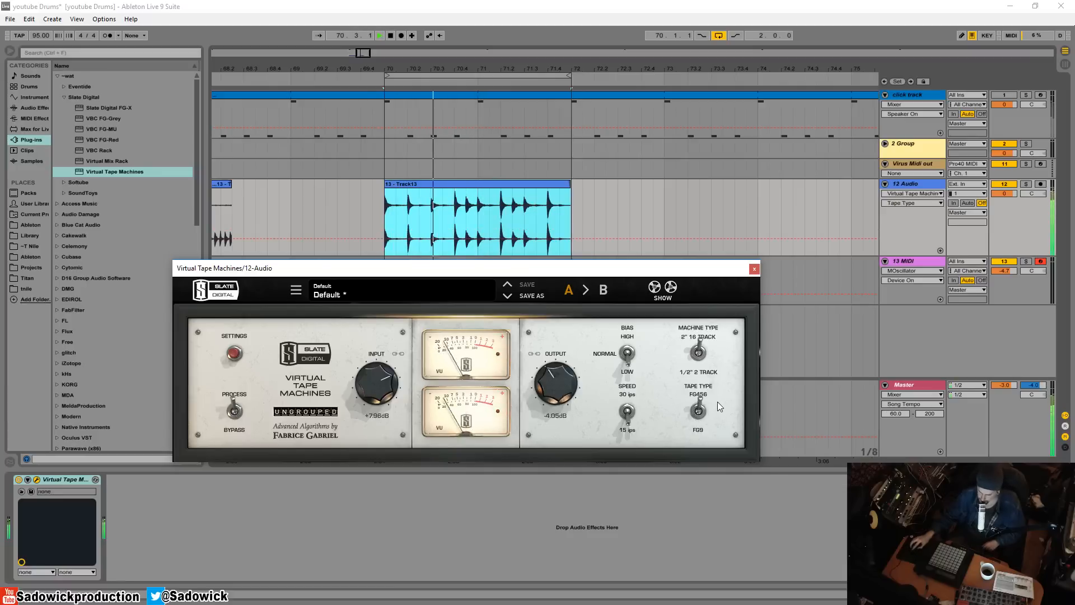
pyautogui.press('space')
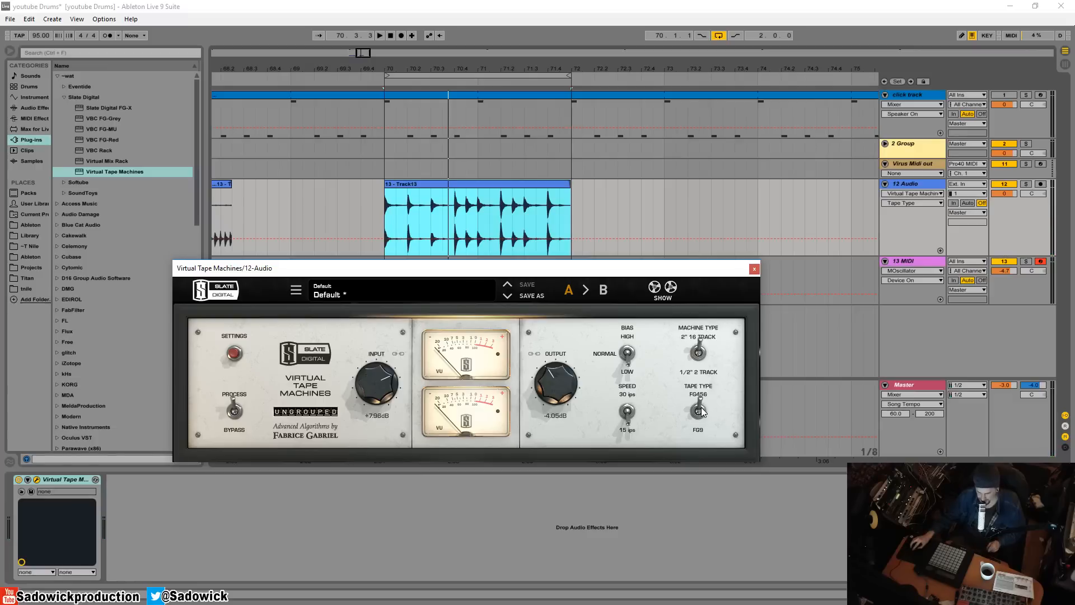
pyautogui.click(700, 414)
pyautogui.press('space')
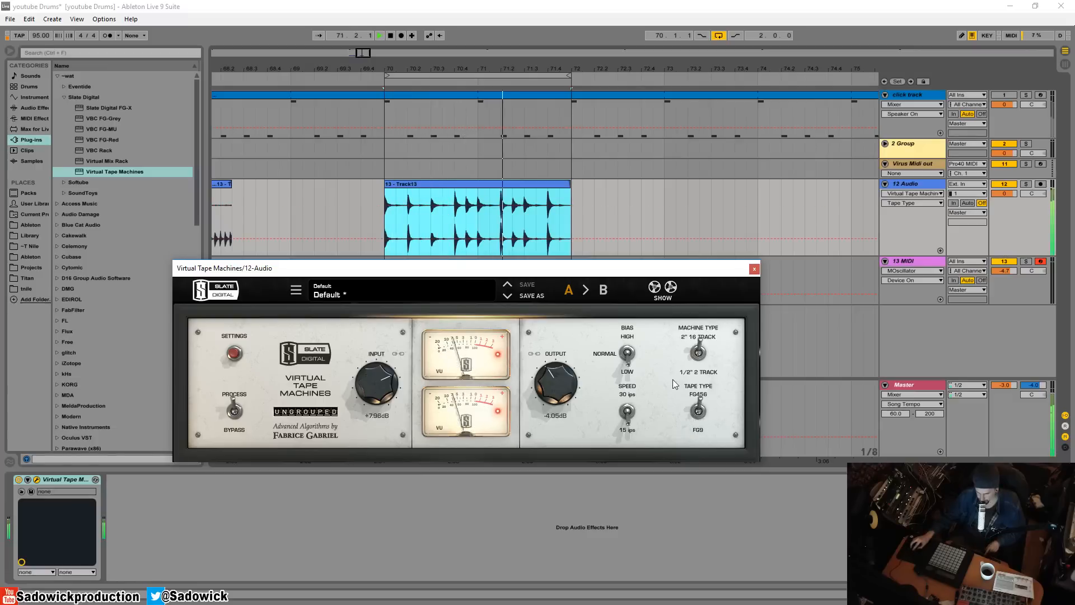
pyautogui.press('space')
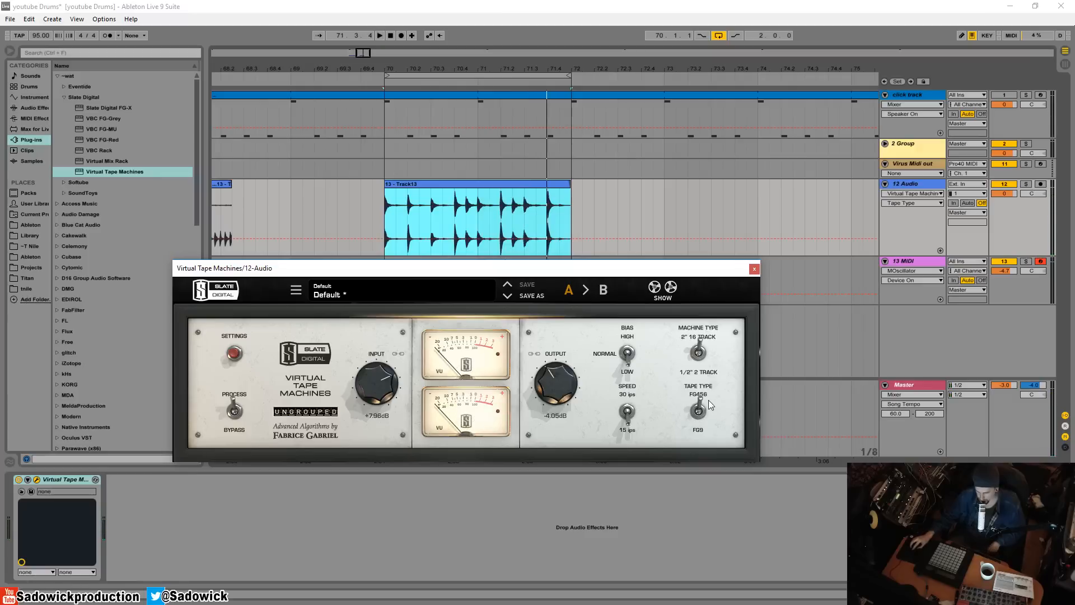
# Set the input gain to about +6.07 dB and the machine type to 1/2" 2 Track during playback
pyautogui.press('space')
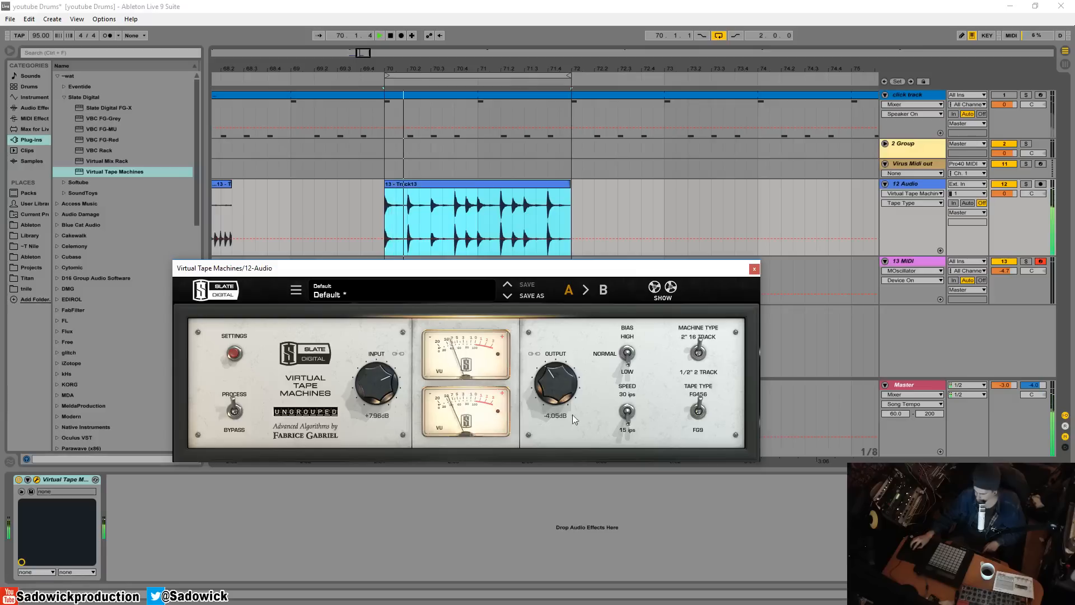
pyautogui.moveTo(375, 389)
pyautogui.mouseDown()
pyautogui.moveTo(378, 370)
pyautogui.moveTo(381, 401)
pyautogui.mouseUp()
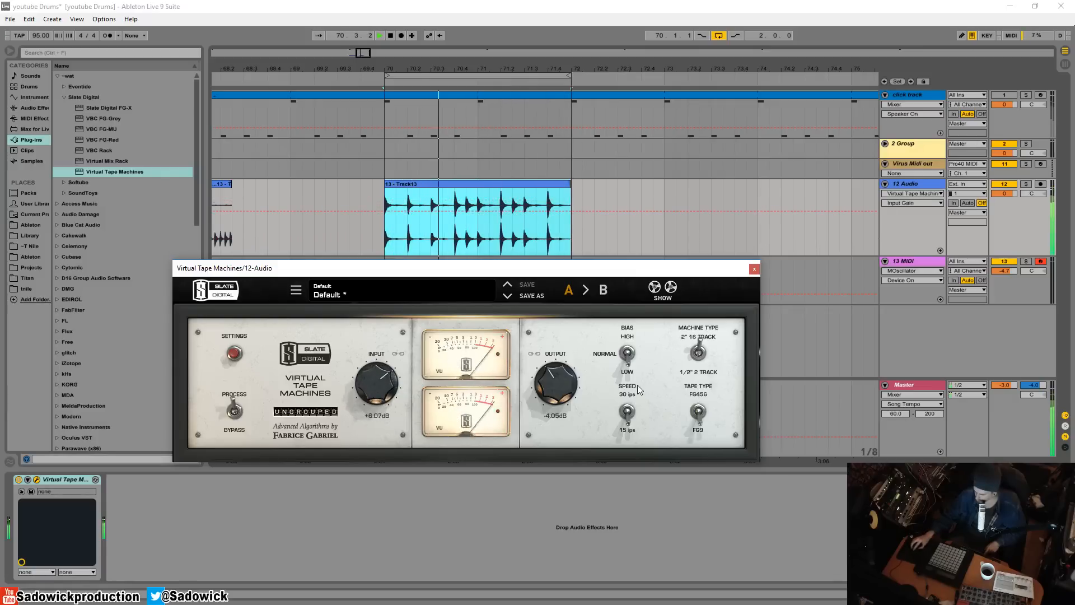
pyautogui.click(697, 355)
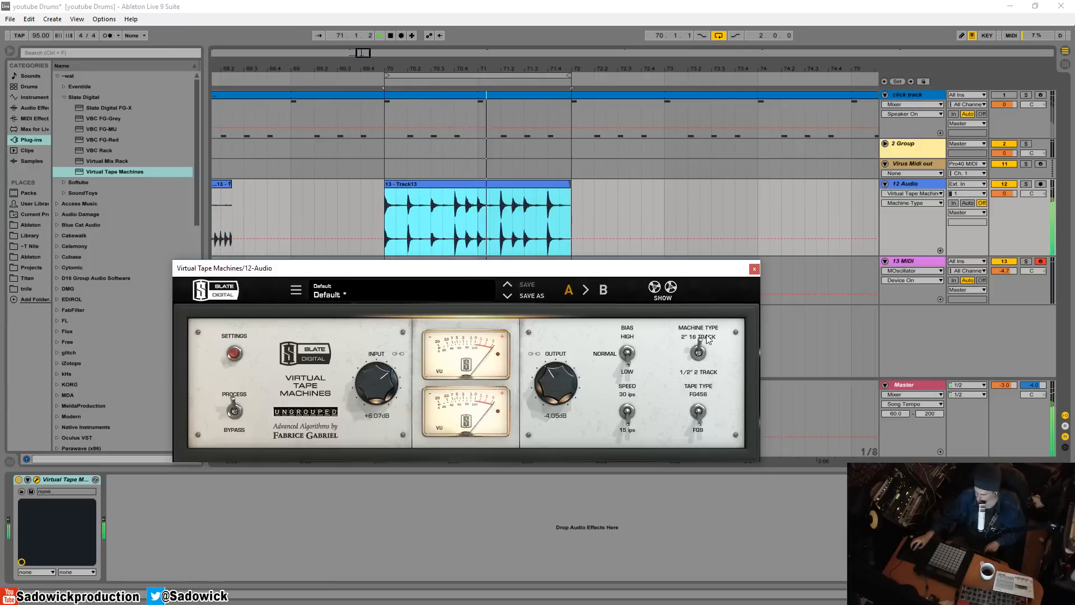
# Alternate the tape type between FG456 and FG9 during playback, leaving it on FG9
pyautogui.click(698, 412)
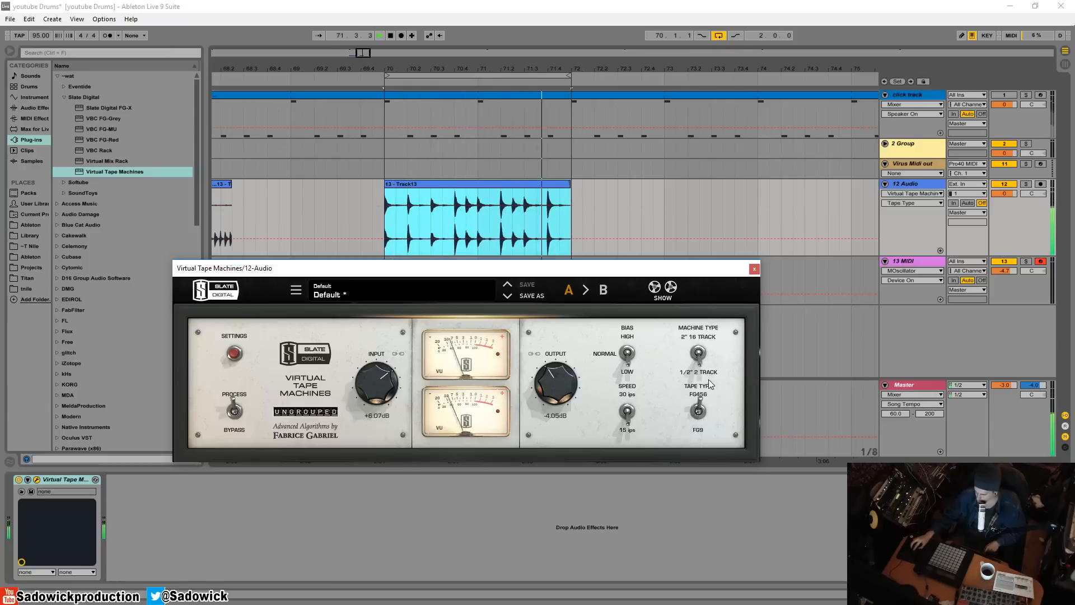
pyautogui.click(699, 412)
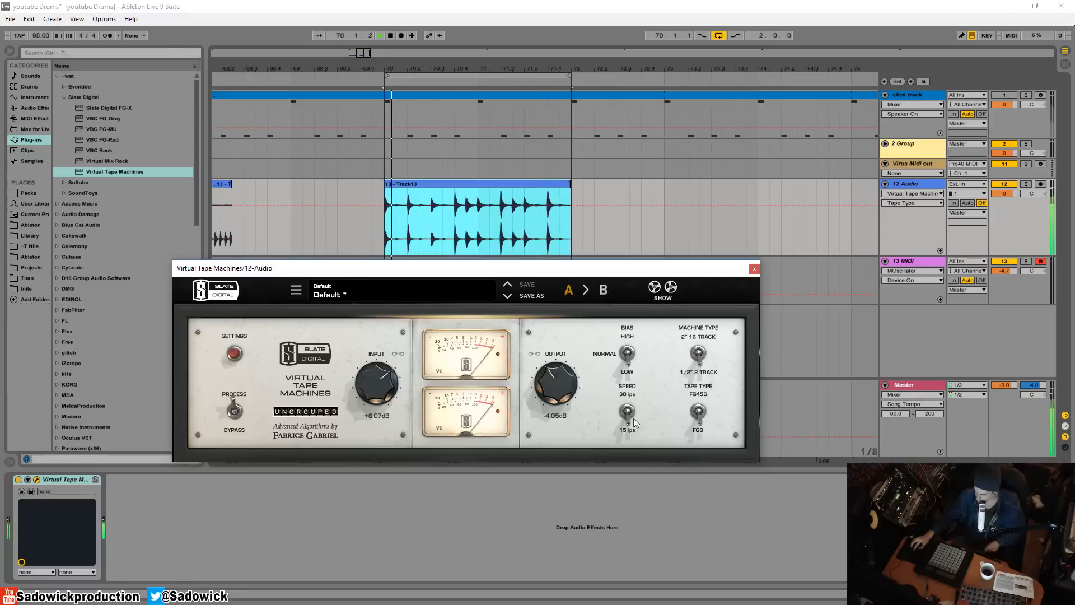
pyautogui.click(698, 411)
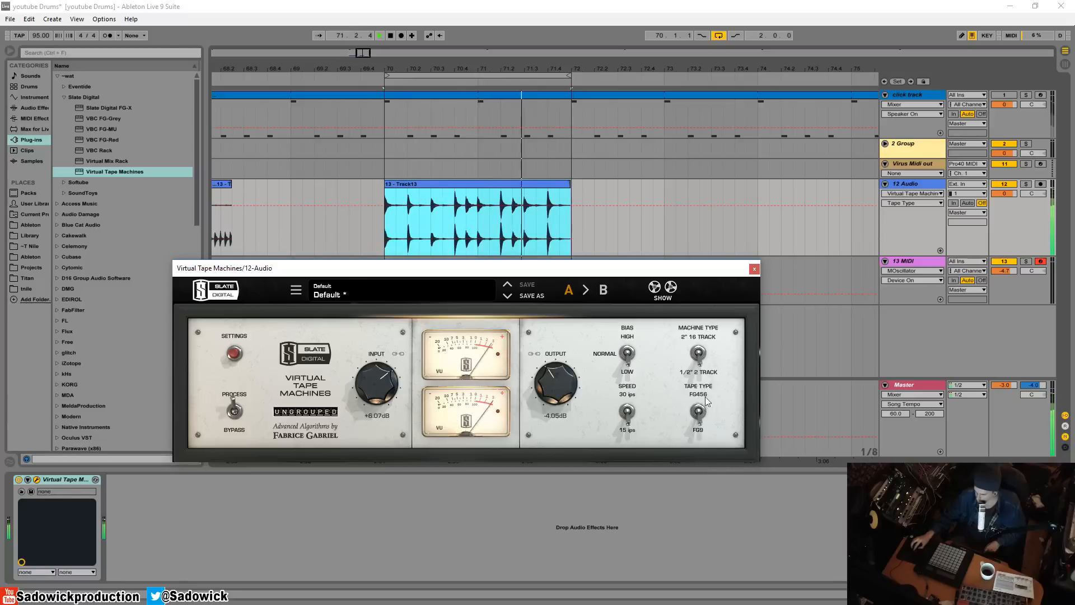
# Try the High and Normal bias during playback, then use Low bias with the tape speed at 30 ips
pyautogui.click(629, 351)
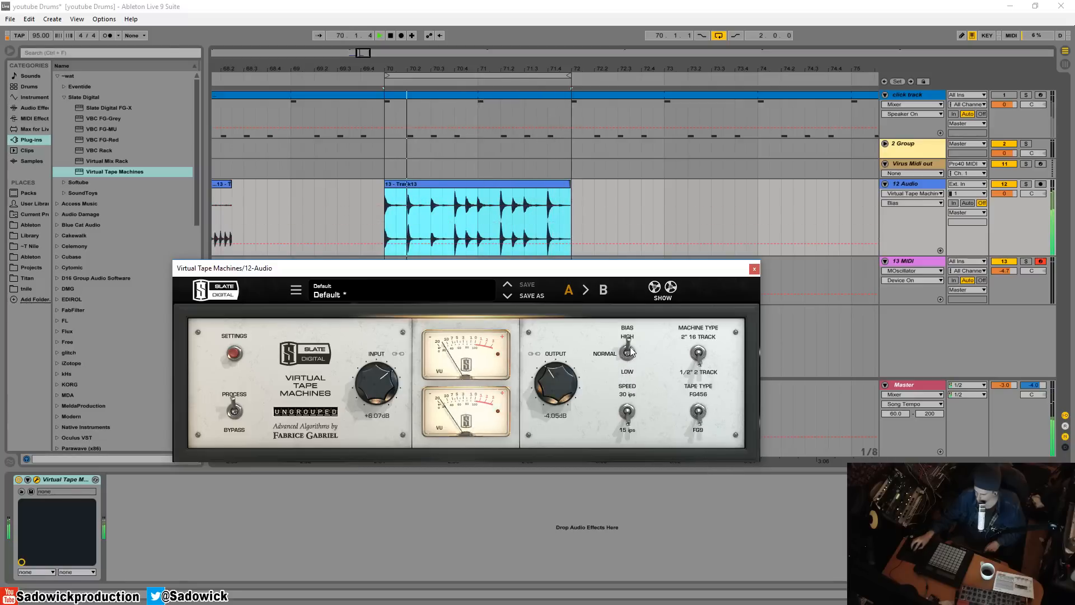
pyautogui.click(630, 351)
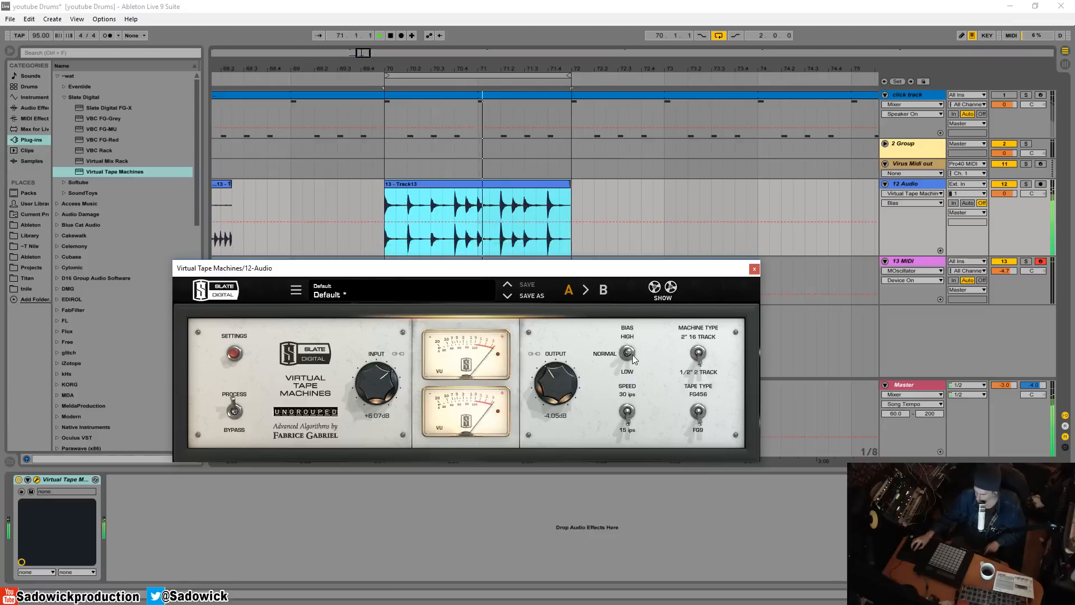
pyautogui.click(630, 354)
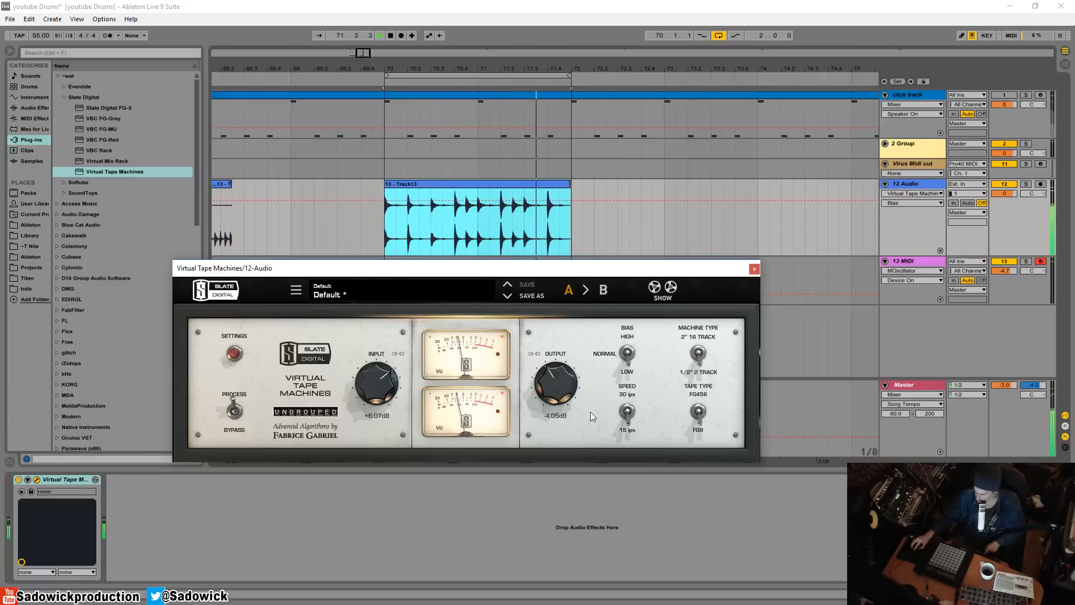
pyautogui.click(627, 412)
# Set the Bass Alignment to about 0.55 dB in the plugin's settings and close the settings during playback
pyautogui.click(234, 357)
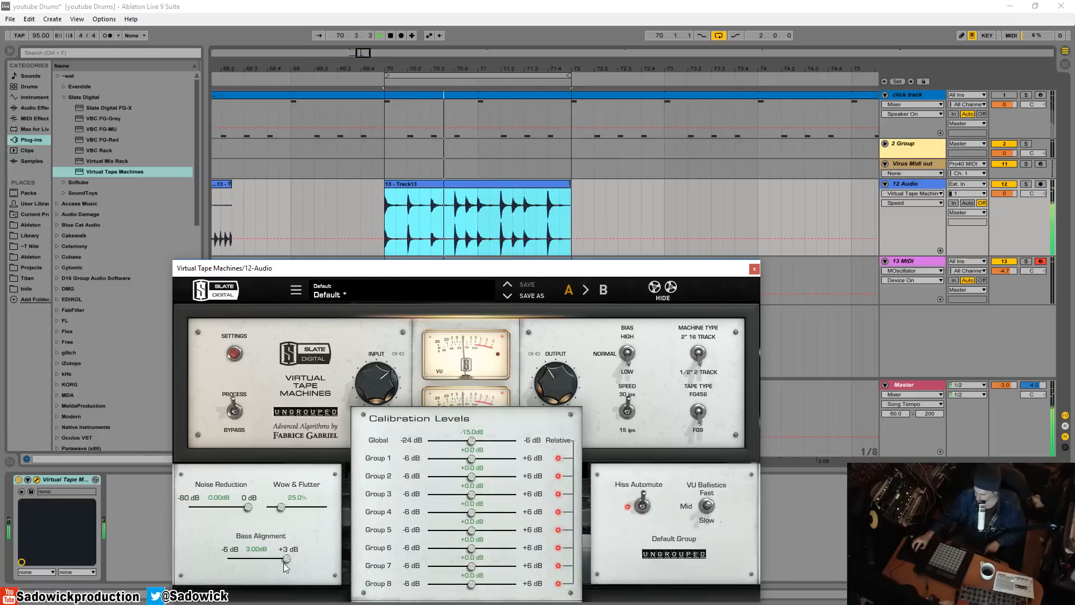
pyautogui.moveTo(286, 558); pyautogui.dragTo(264, 562)
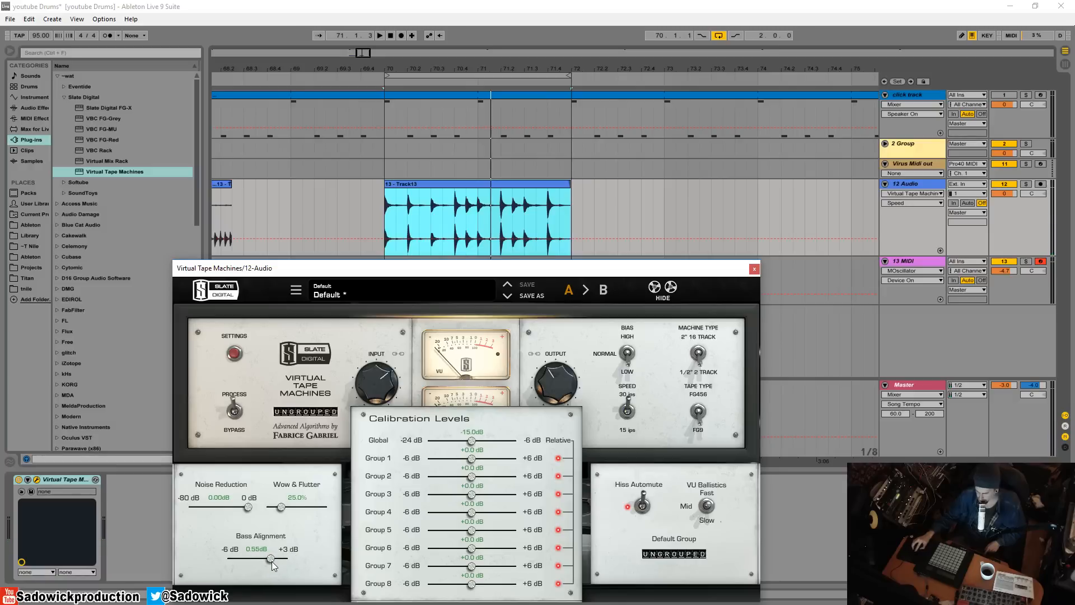
pyautogui.press('space')
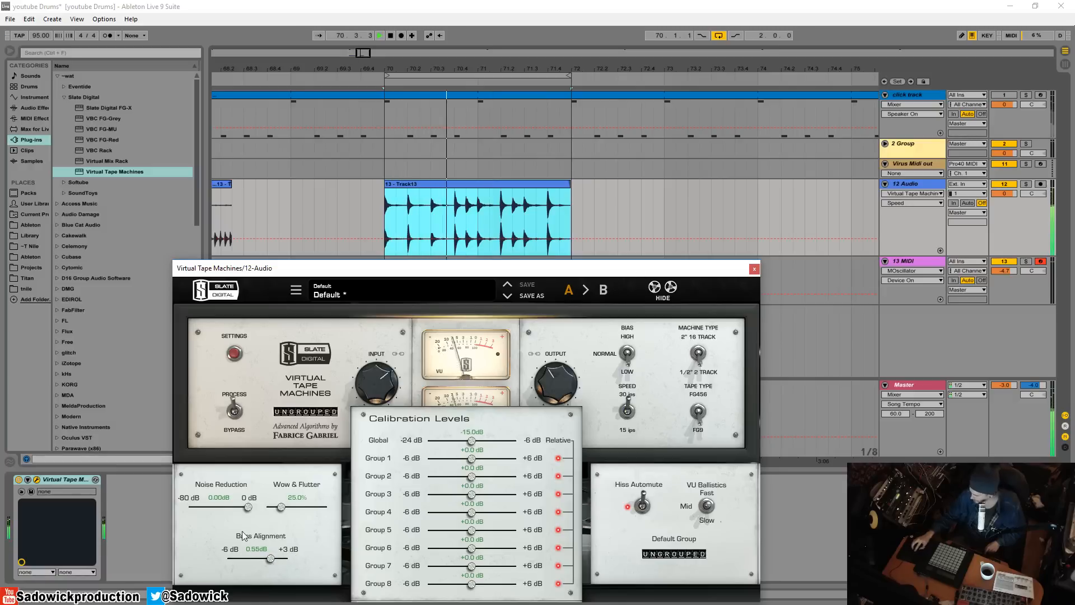
pyautogui.click(234, 353)
# Compare the bypassed sound with the realigned tape sound during playback, leaving the plugin in Process mode
pyautogui.click(235, 414)
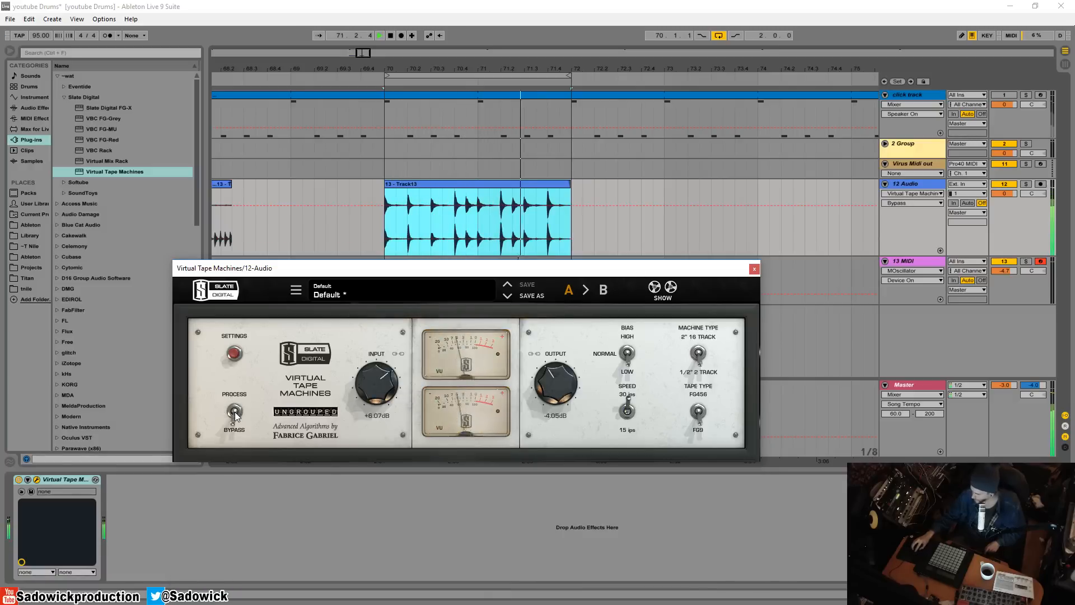
pyautogui.click(235, 415)
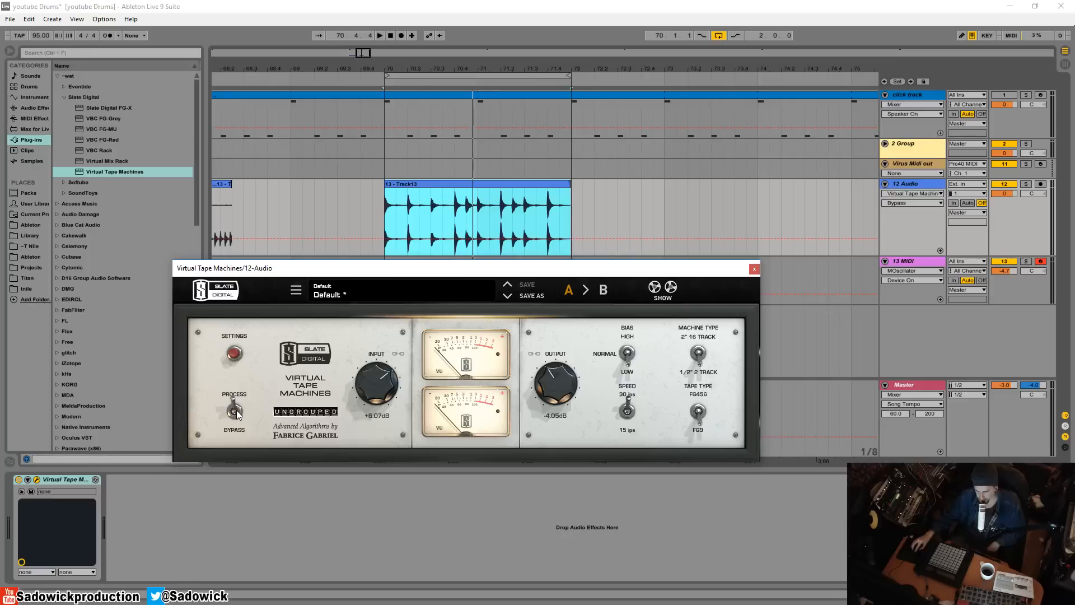
pyautogui.press('space')
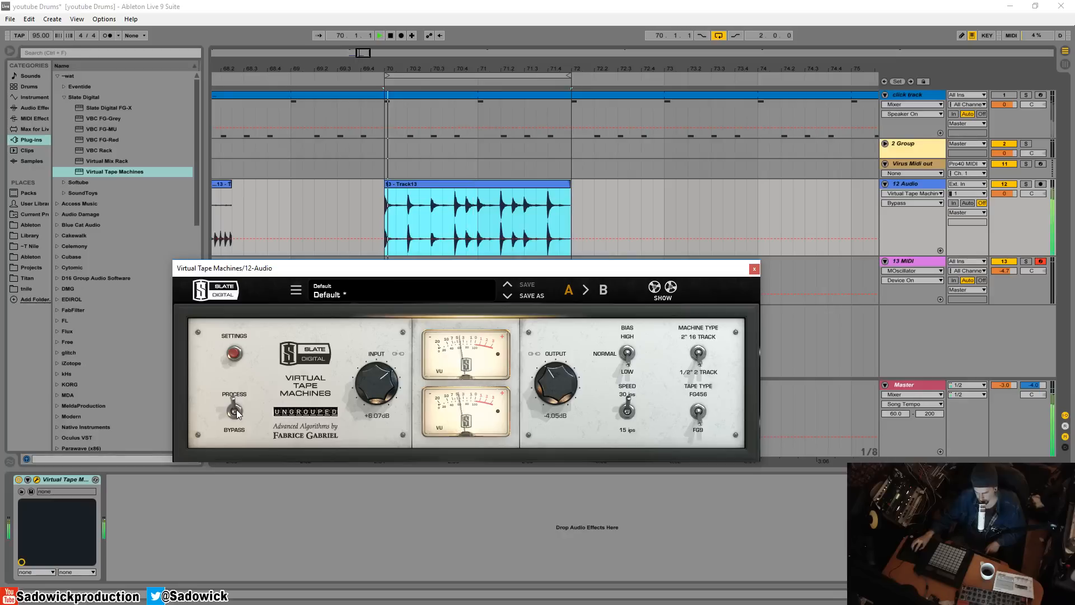
pyautogui.click(235, 411)
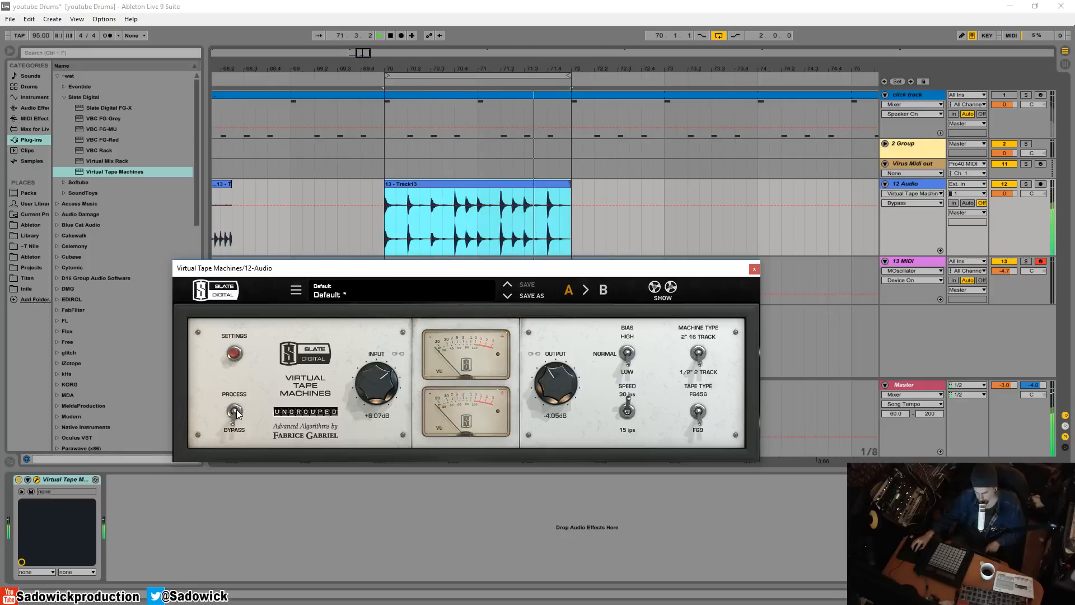
pyautogui.click(235, 412)
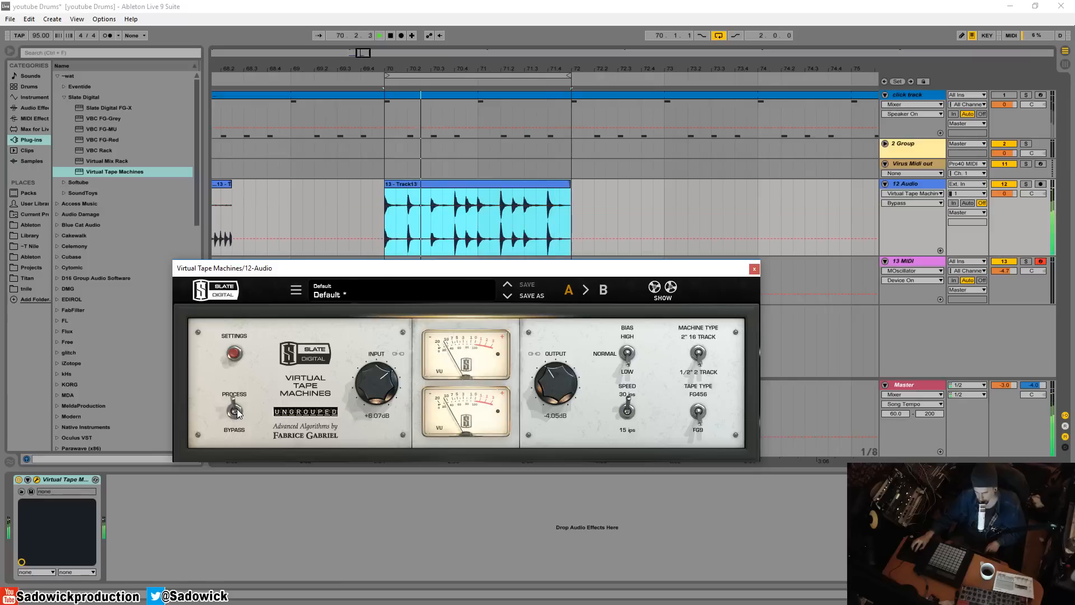
# Stop playback and lower the input gain to about +3.4 dB
pyautogui.press('space')
pyautogui.moveTo(358, 383); pyautogui.dragTo(378, 386)
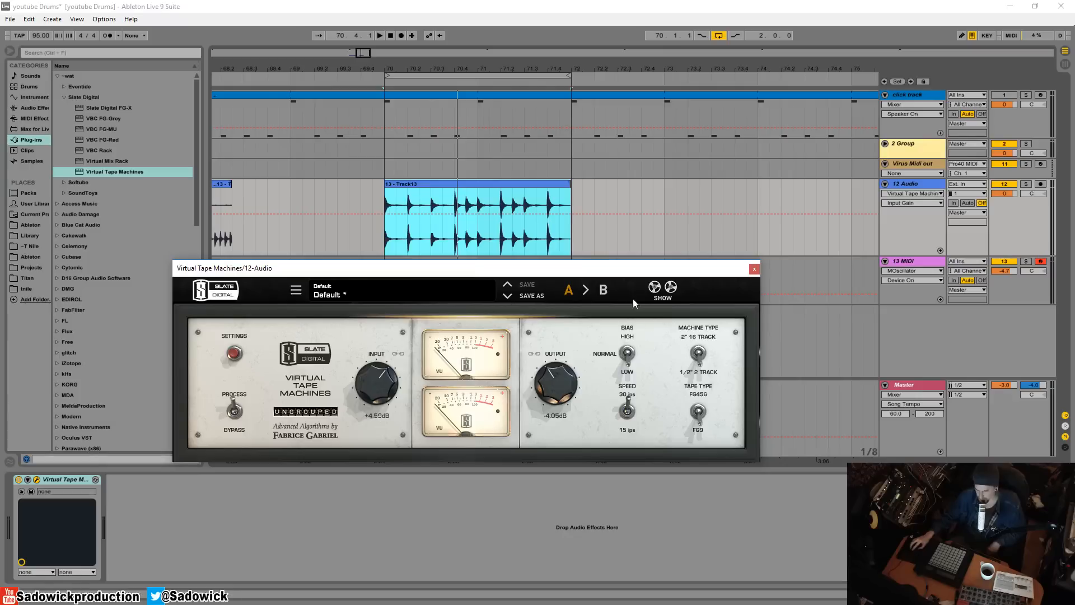
pyautogui.moveTo(628, 270); pyautogui.dragTo(651, 263)
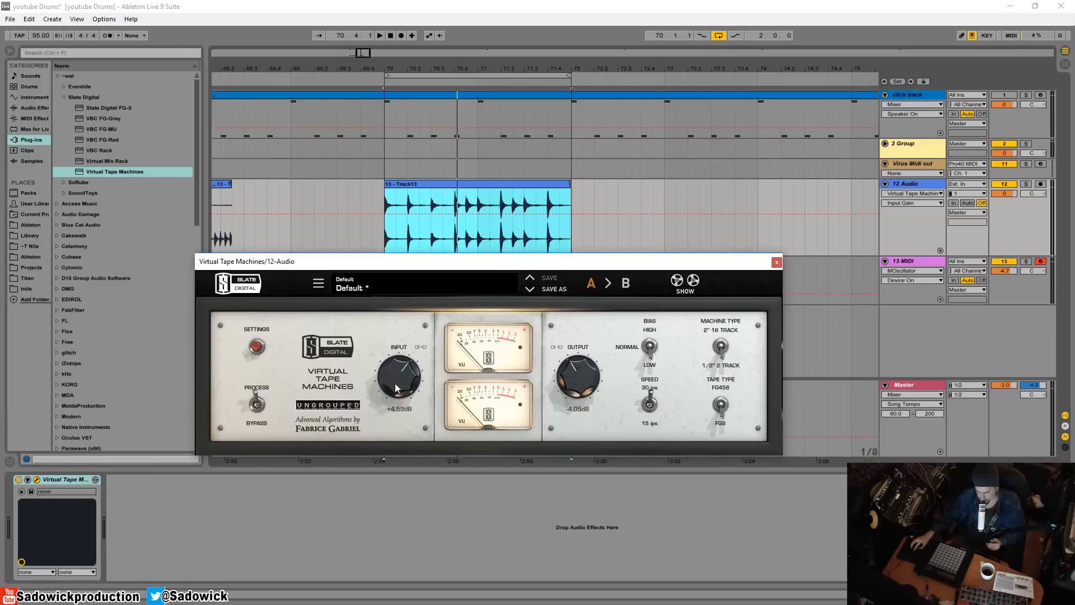
pyautogui.moveTo(401, 380); pyautogui.dragTo(402, 383)
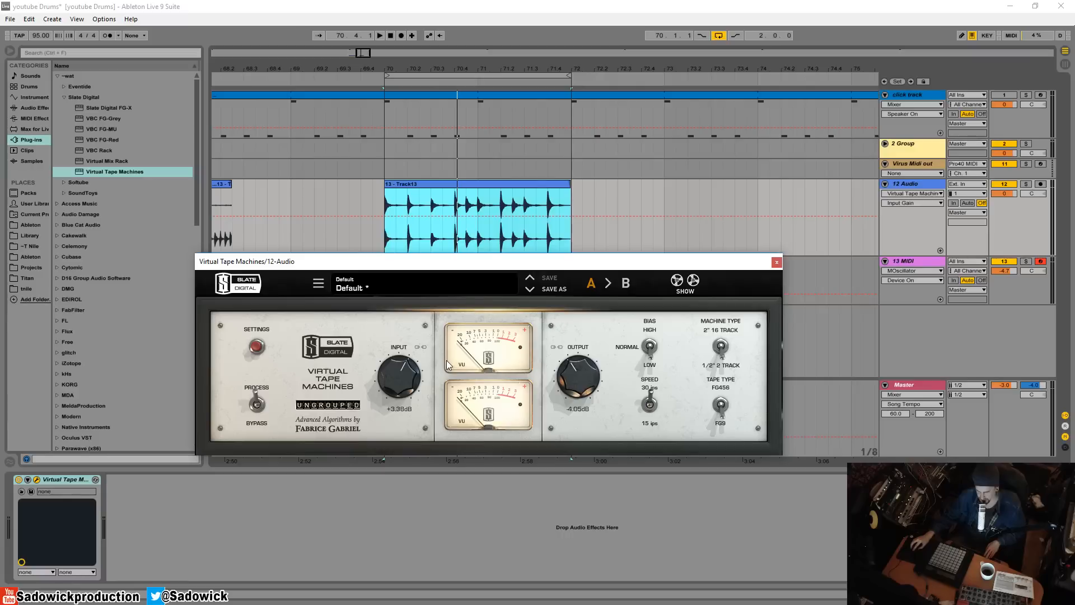
# Set the bias to Normal, and switch the tape speed to 15 ips and back to 30 ips
pyautogui.click(649, 348)
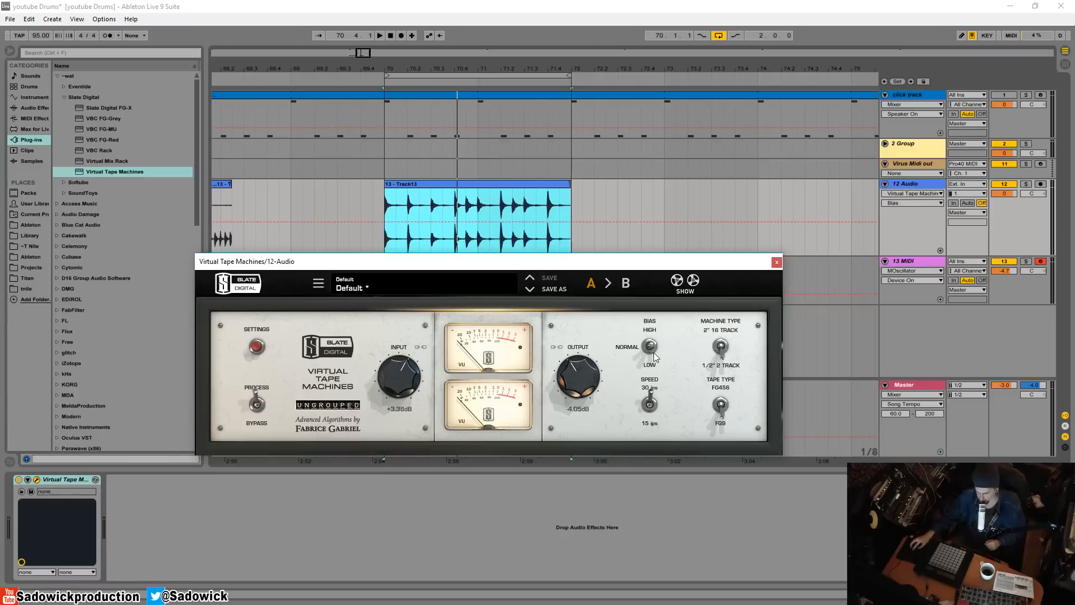
pyautogui.click(647, 405)
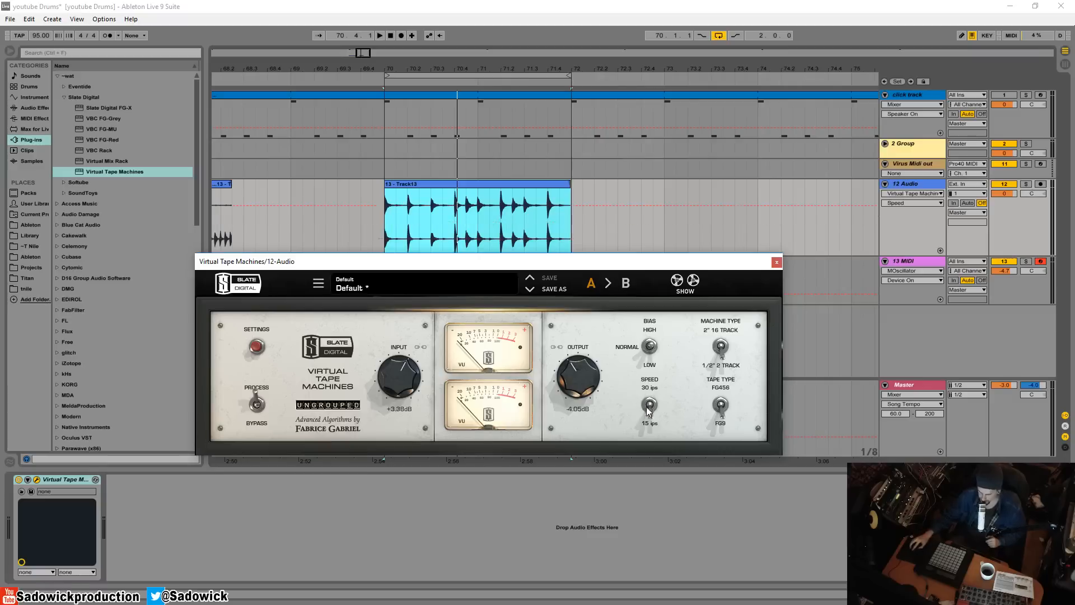
pyautogui.click(645, 415)
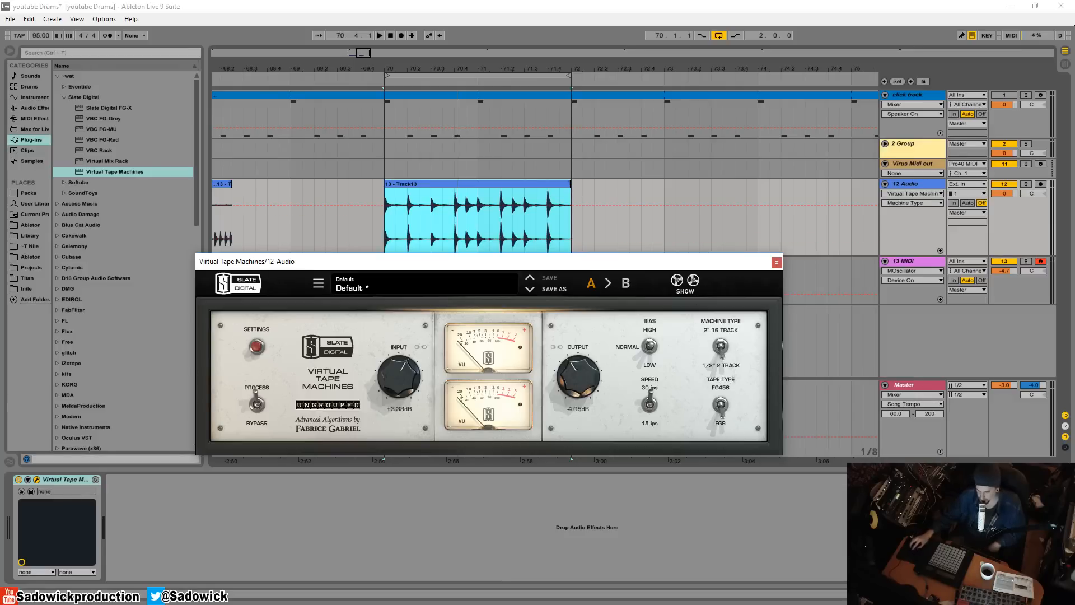
pyautogui.moveTo(660, 265); pyautogui.dragTo(633, 197)
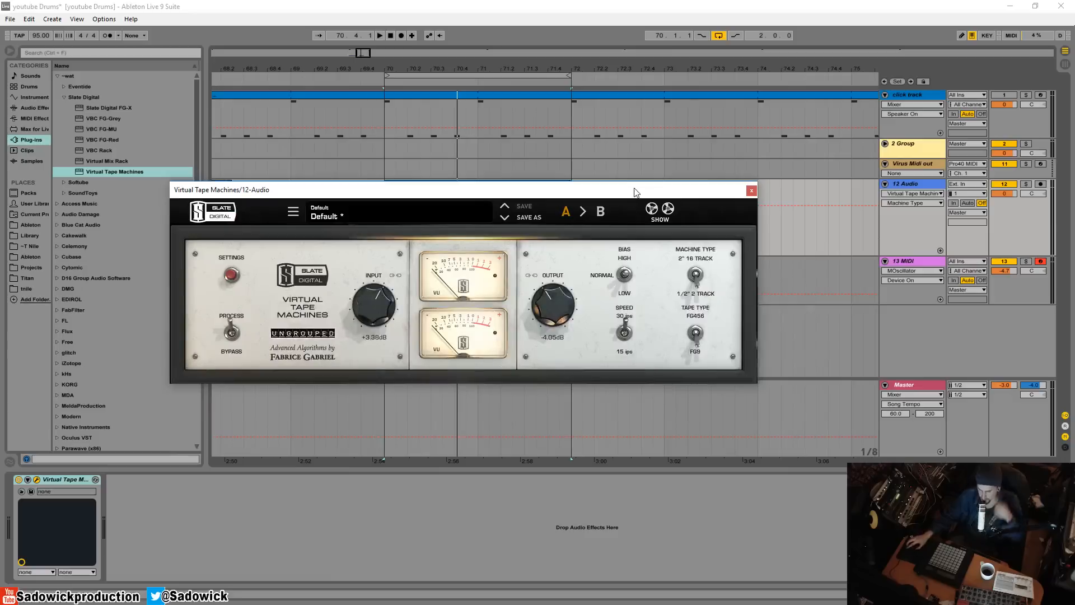